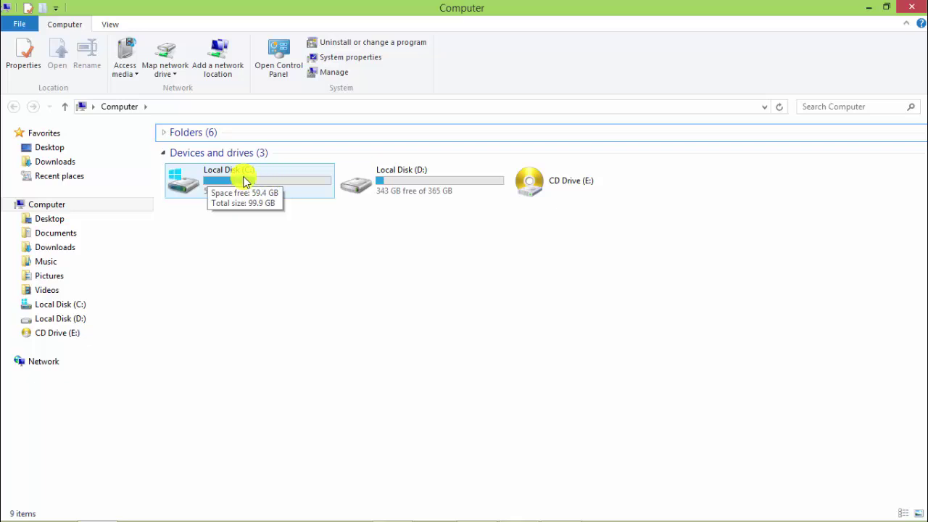
# Step: Examine the used and free space of Local Disk (C:) in its properties, and close the properties
pyautogui.click(214, 181)
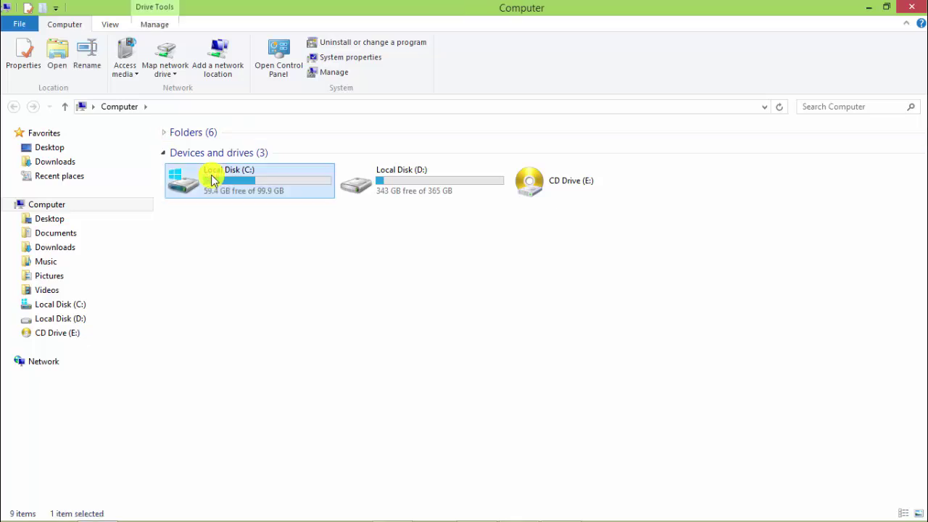
pyautogui.rightClick(213, 181)
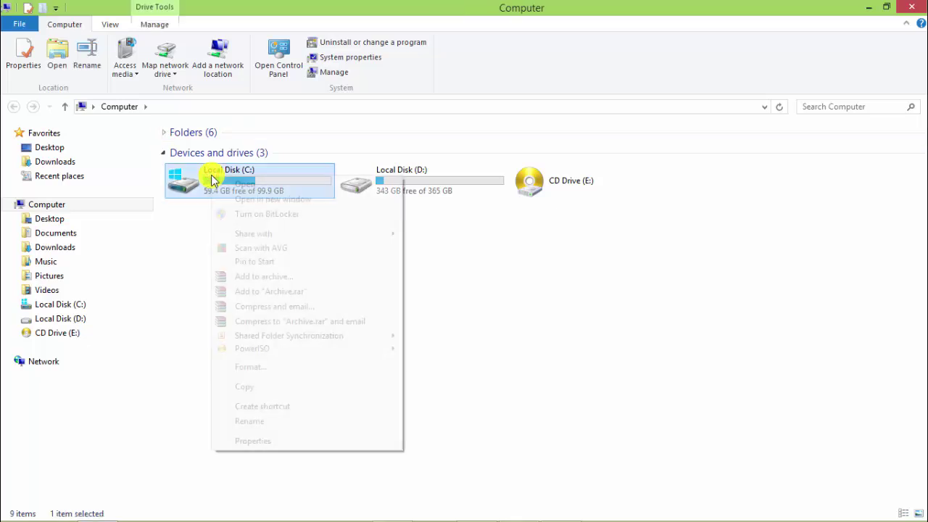
pyautogui.click(270, 442)
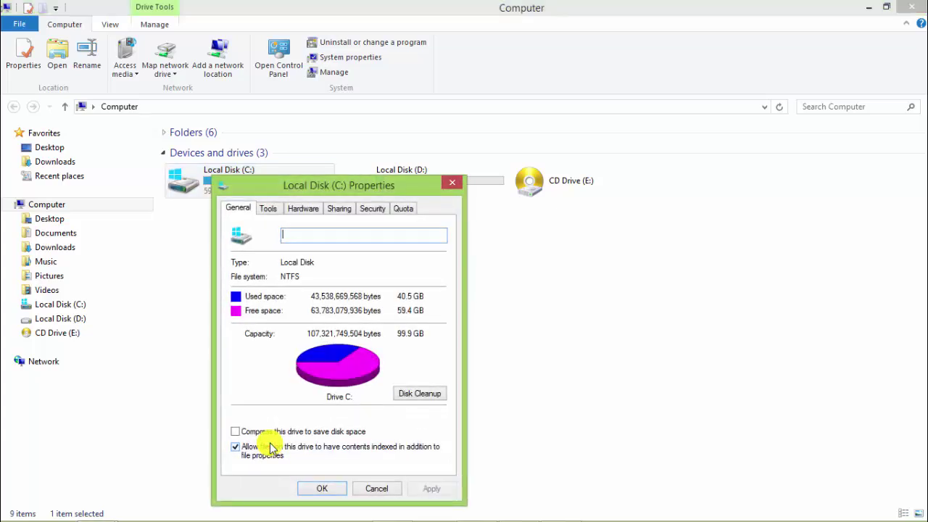
pyautogui.moveTo(344, 187); pyautogui.dragTo(345, 102)
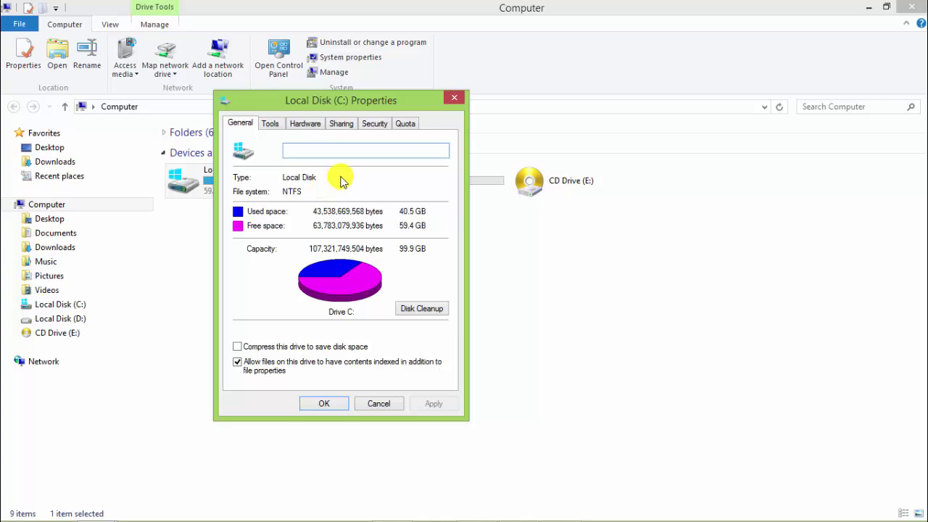
pyautogui.click(453, 100)
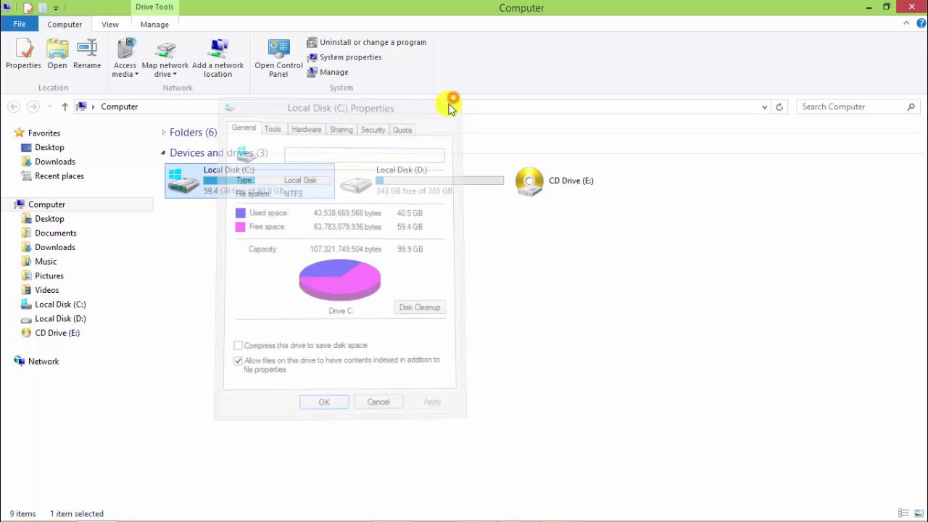
# Step: Close the Computer window and refresh the desktop
pyautogui.click(921, 8)
pyautogui.rightClick(366, 150)
pyautogui.click(414, 186)
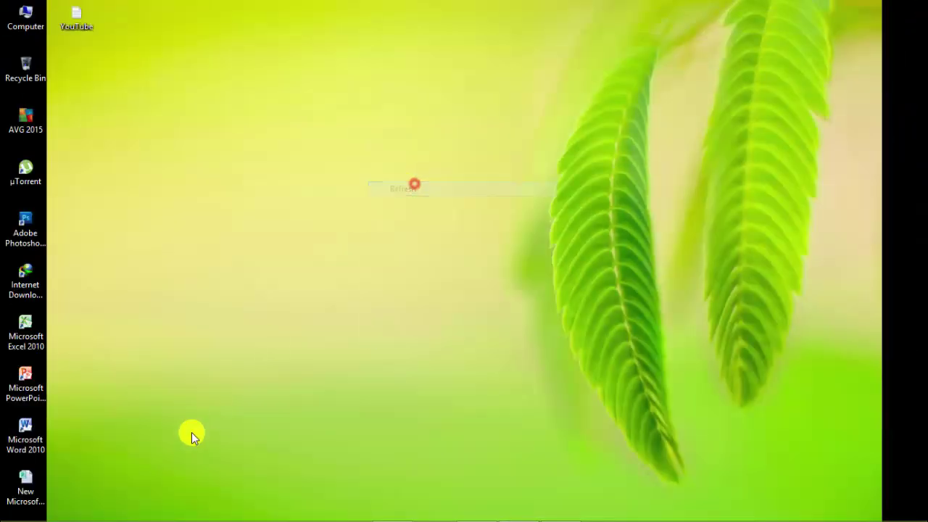
# Step: Open File Explorer and review the general properties of Local Disk (C:), including its Disk Cleanup option
pyautogui.moveTo(9, 516)
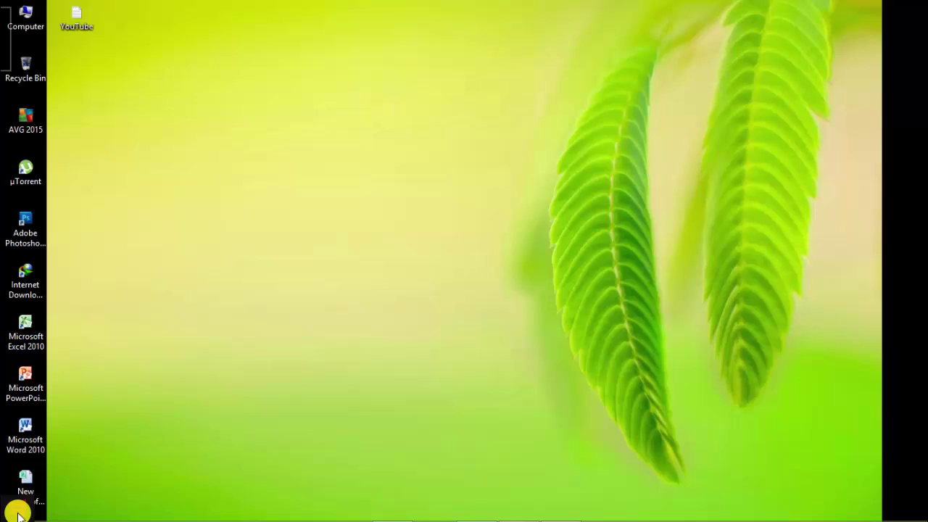
pyautogui.rightClick(19, 515)
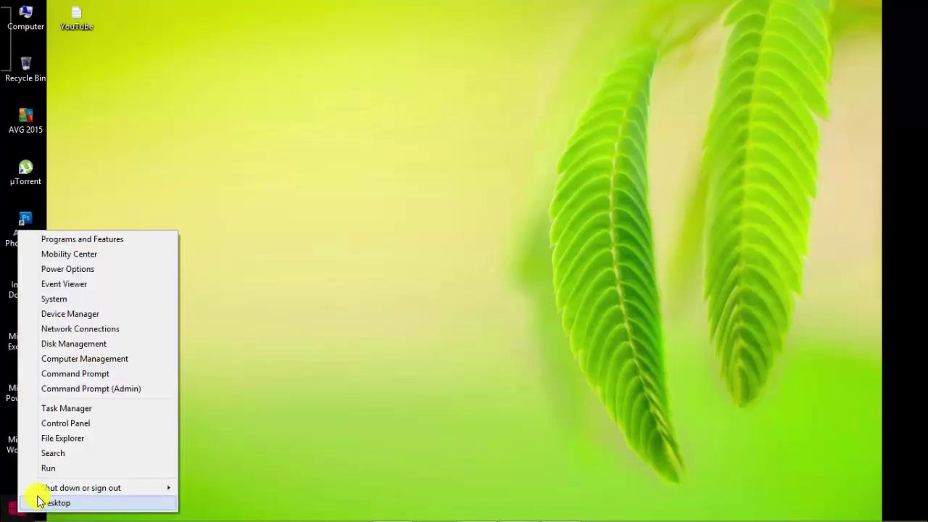
pyautogui.click(78, 439)
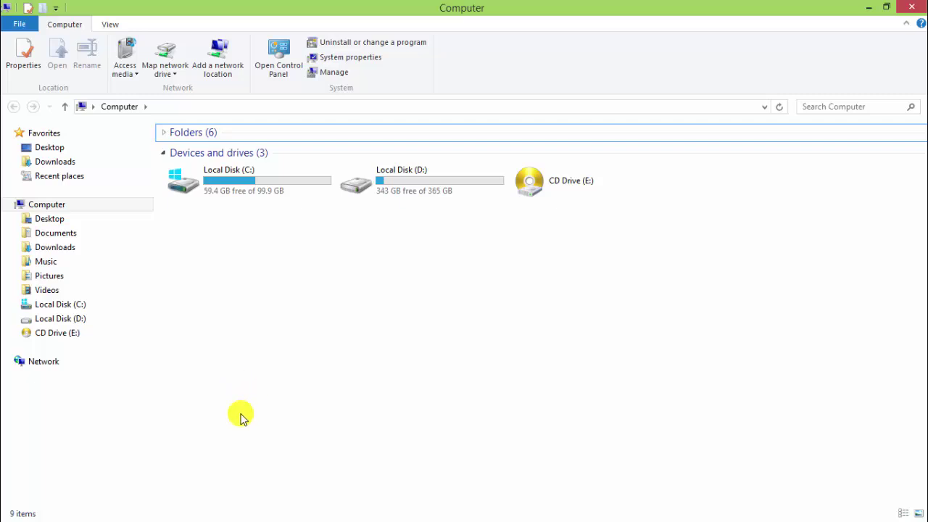
pyautogui.click(222, 180)
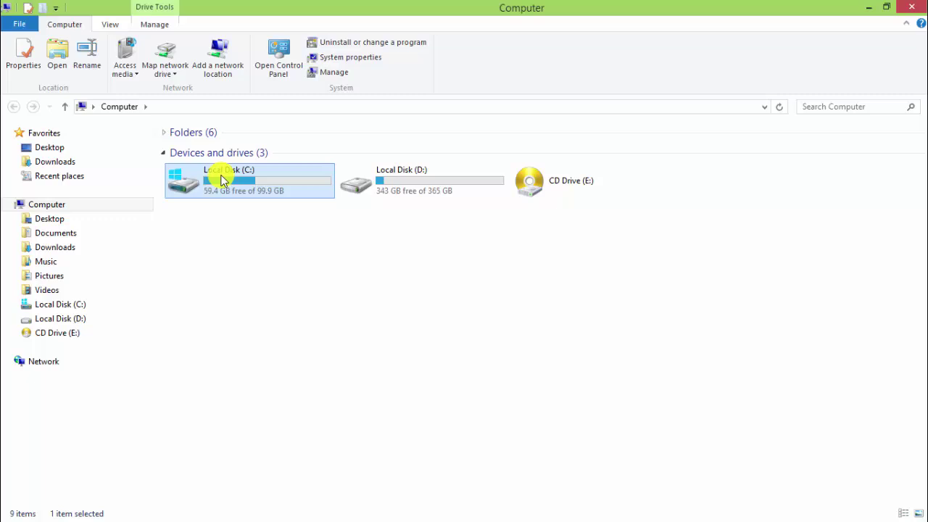
pyautogui.rightClick(222, 181)
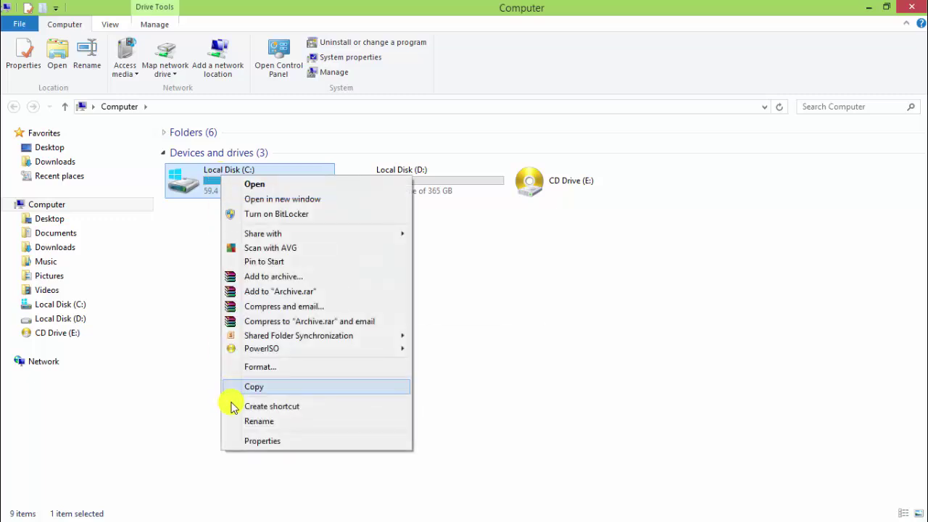
pyautogui.click(276, 442)
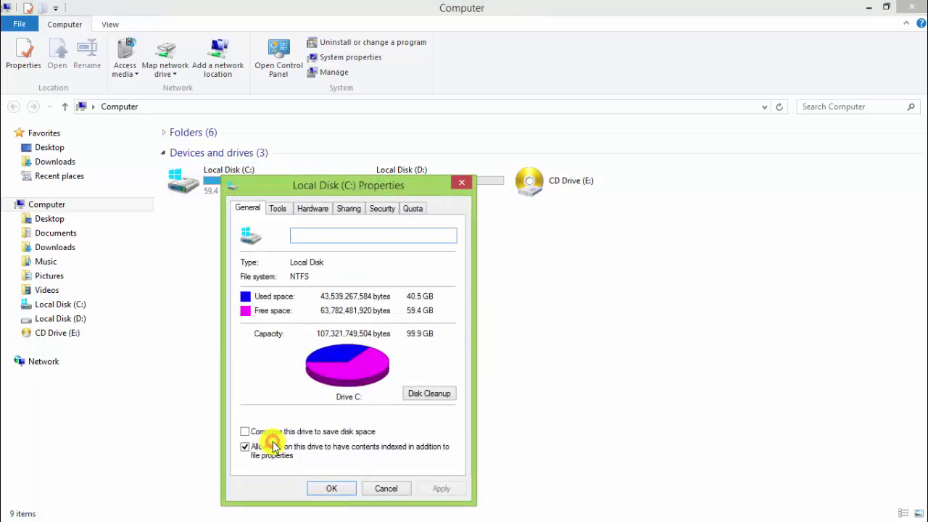
pyautogui.moveTo(370, 187); pyautogui.dragTo(386, 102)
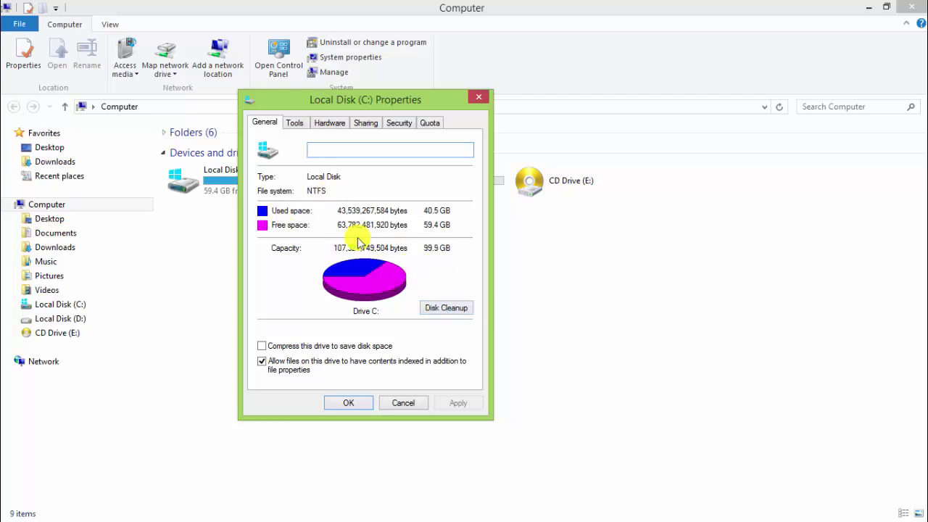
pyautogui.click(481, 99)
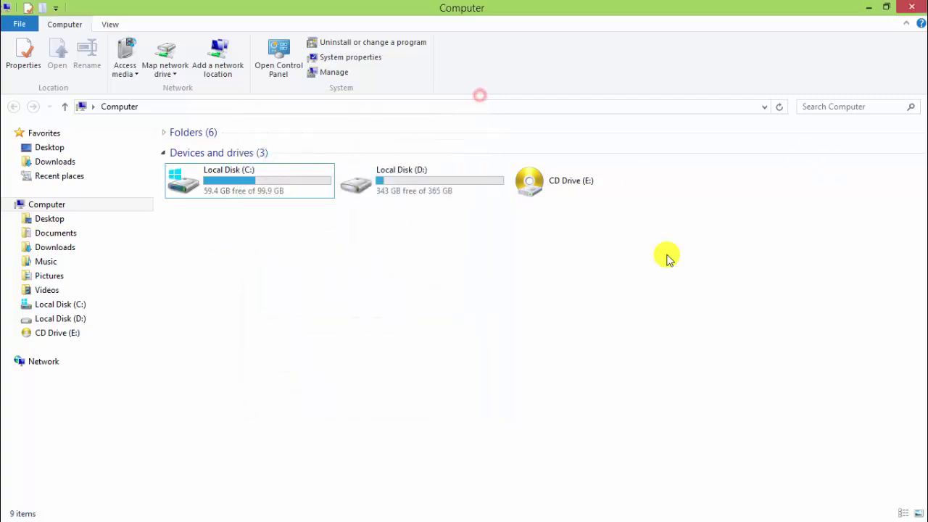
# Step: Close File Explorer and refresh the desktop
pyautogui.click(912, 7)
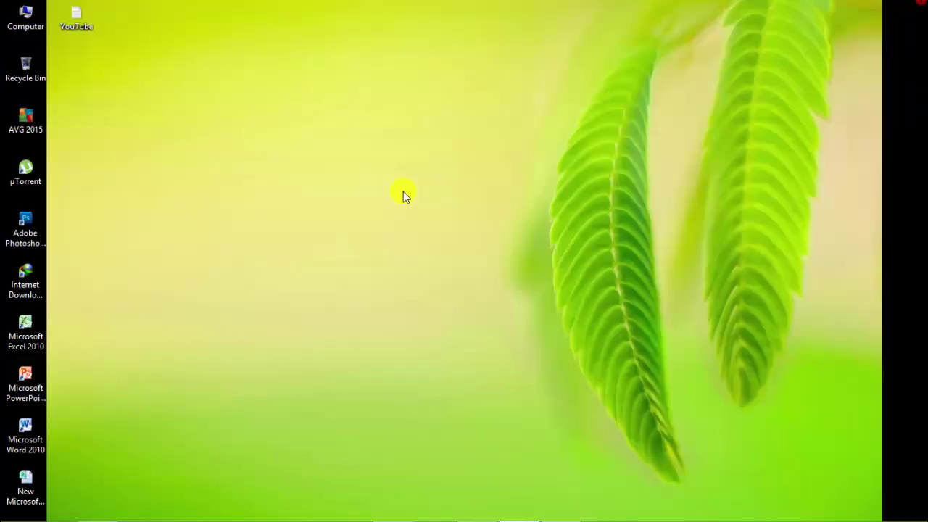
pyautogui.rightClick(358, 166)
pyautogui.click(397, 206)
# Step: Search everywhere for "disk cleanup" and open the result for freeing up disk space by deleting unnecessary files
pyautogui.moveTo(927, 520)
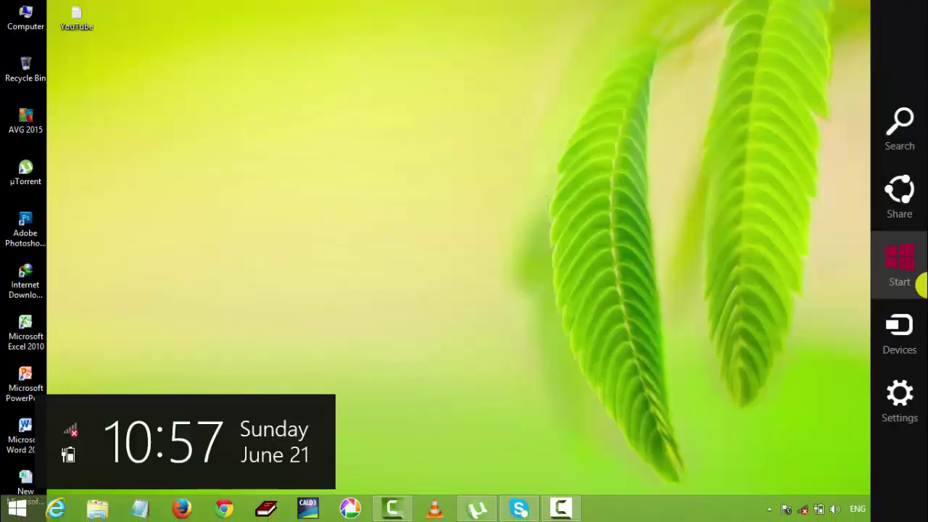
pyautogui.click(906, 141)
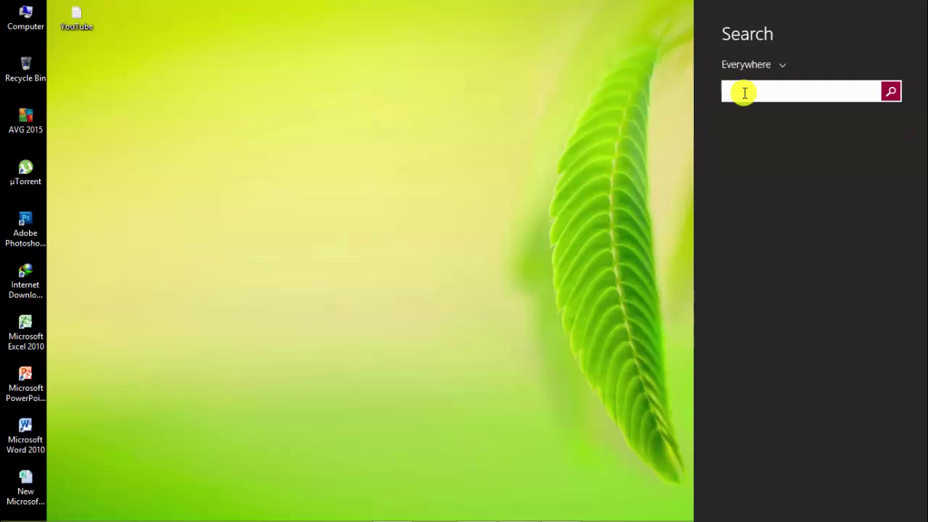
pyautogui.write('disk')
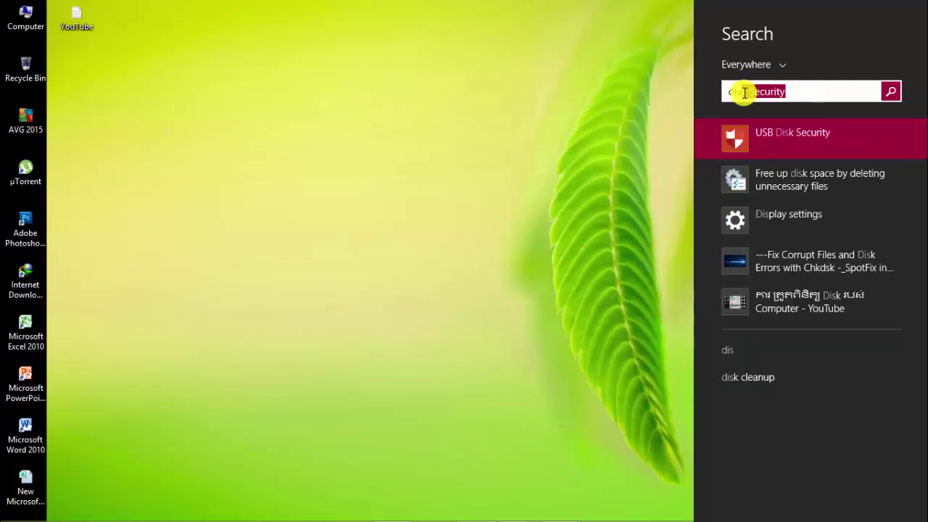
pyautogui.write(' cleanup')
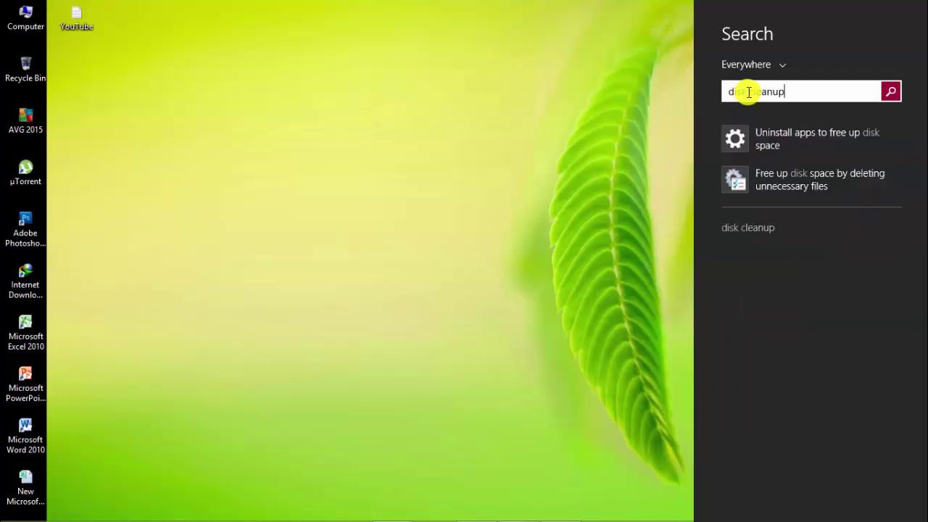
pyautogui.click(891, 94)
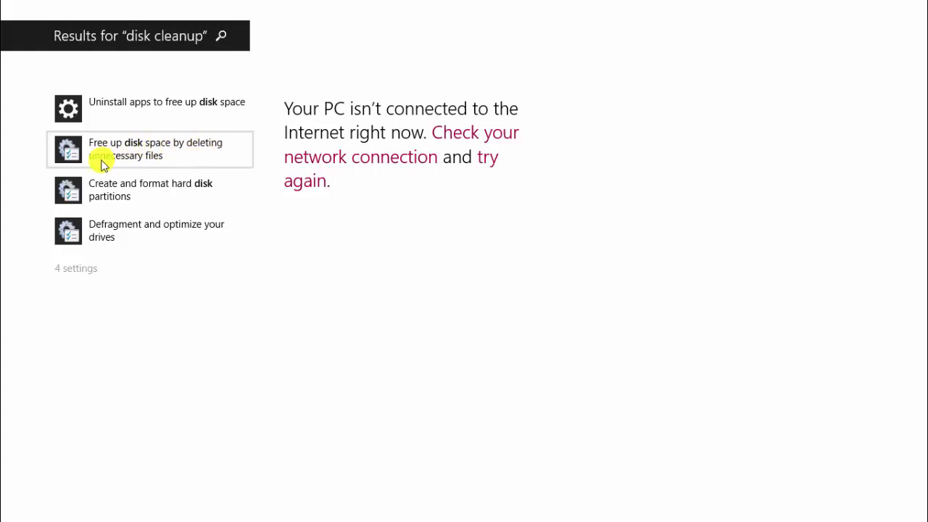
pyautogui.click(157, 156)
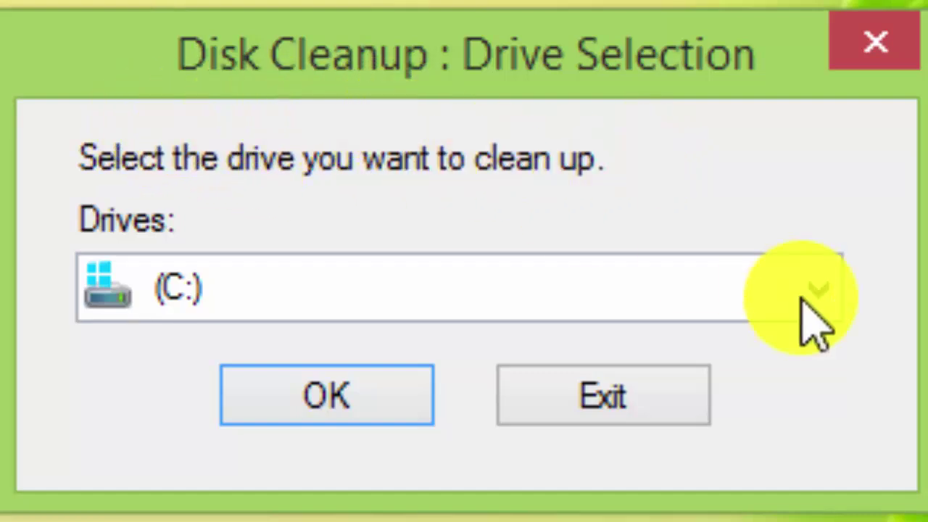
# Step: Choose drive (C:) as the drive to clean up and start the Disk Cleanup scan
pyautogui.click(822, 290)
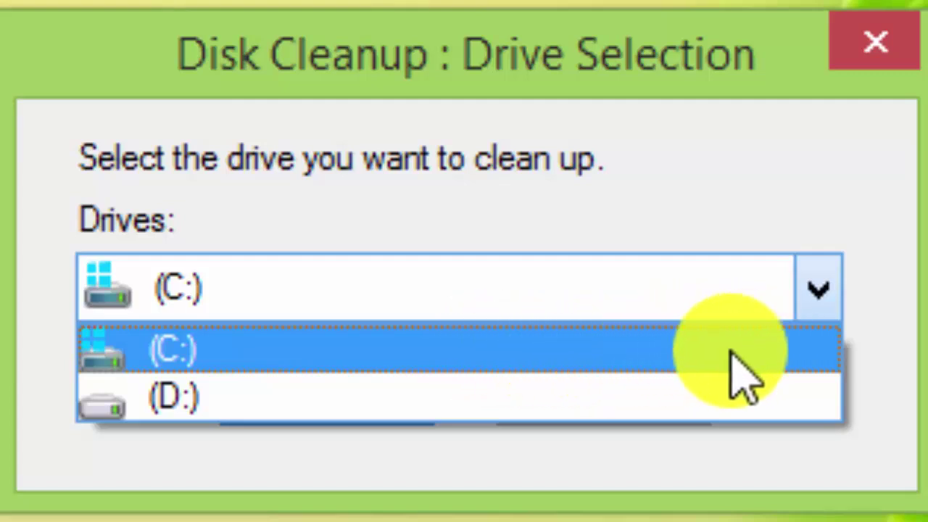
pyautogui.click(630, 346)
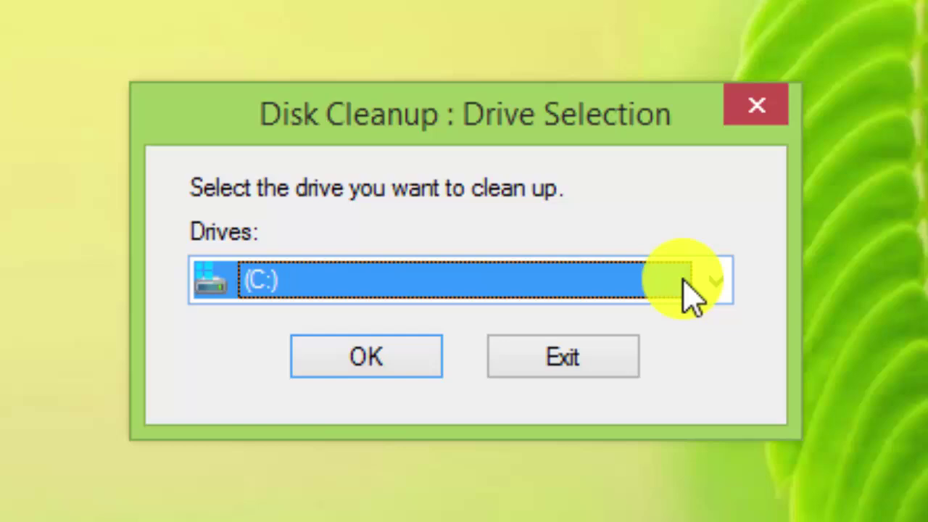
pyautogui.click(377, 356)
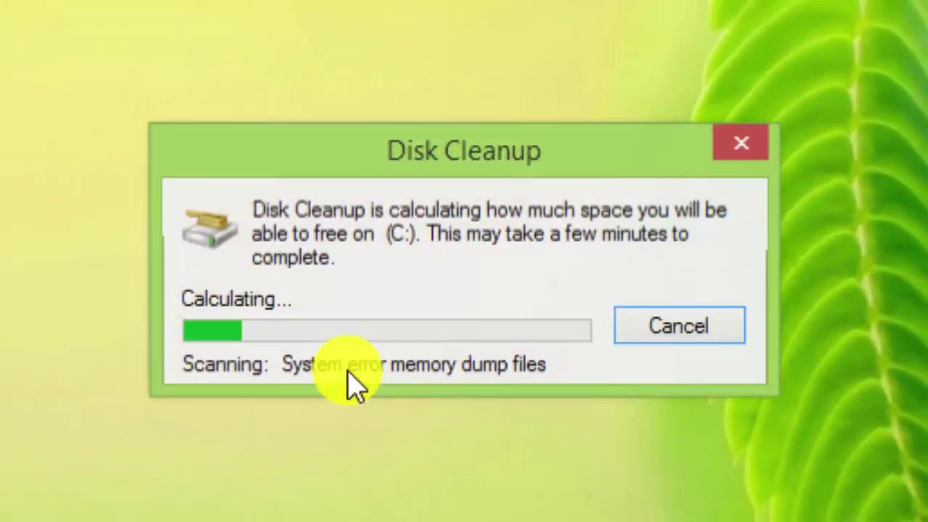
pyautogui.rightClick(461, 3)
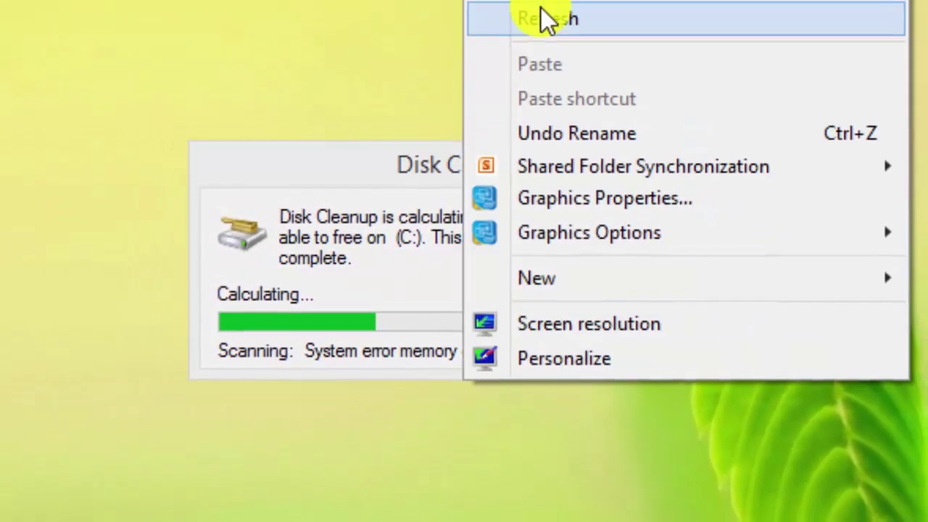
pyautogui.click(545, 11)
pyautogui.rightClick(821, 149)
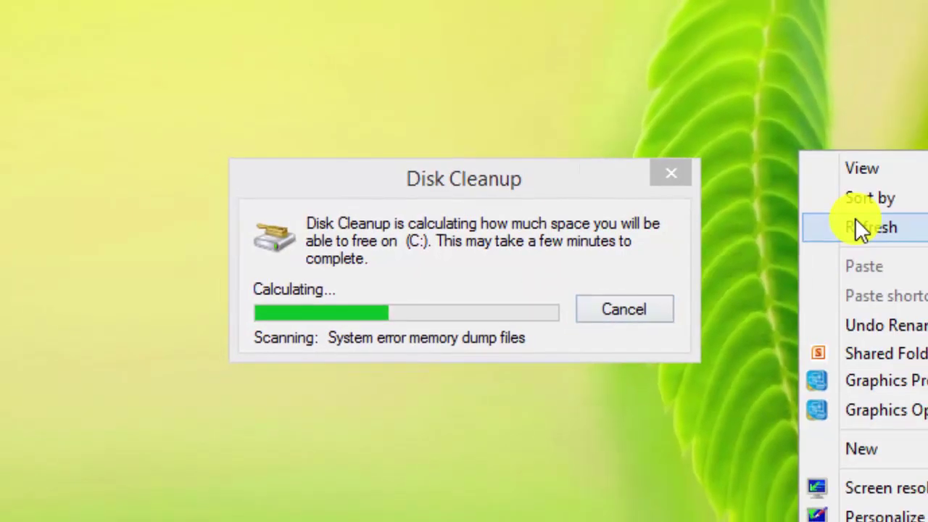
pyautogui.click(876, 219)
pyautogui.rightClick(866, 180)
pyautogui.click(889, 254)
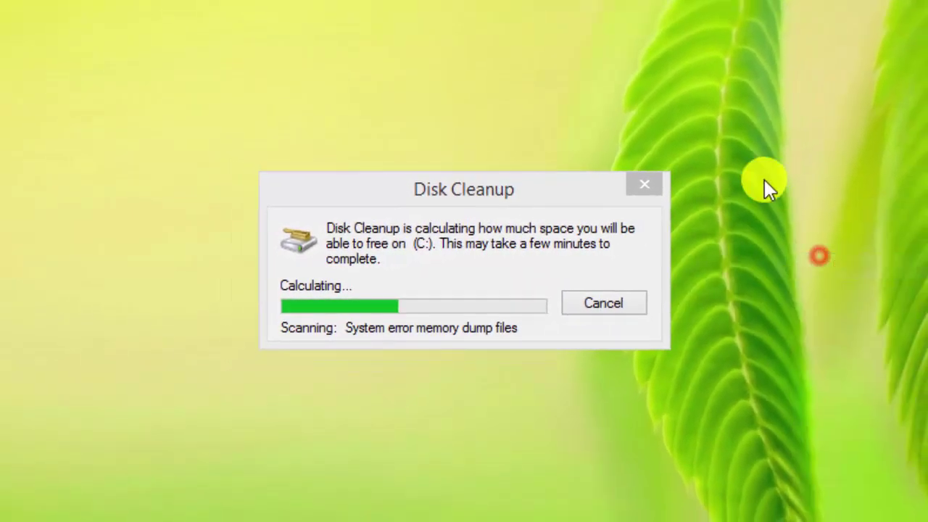
pyautogui.rightClick(766, 182)
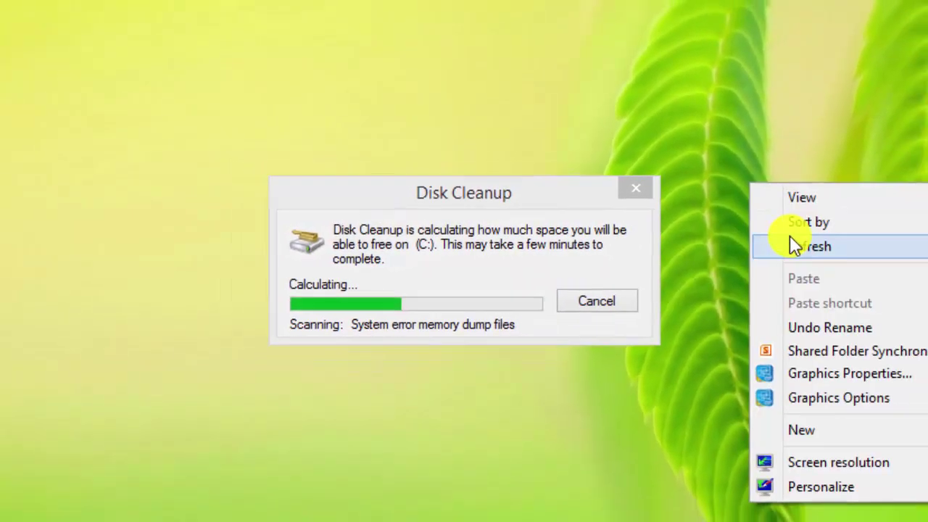
pyautogui.click(815, 239)
pyautogui.rightClick(819, 187)
pyautogui.click(825, 246)
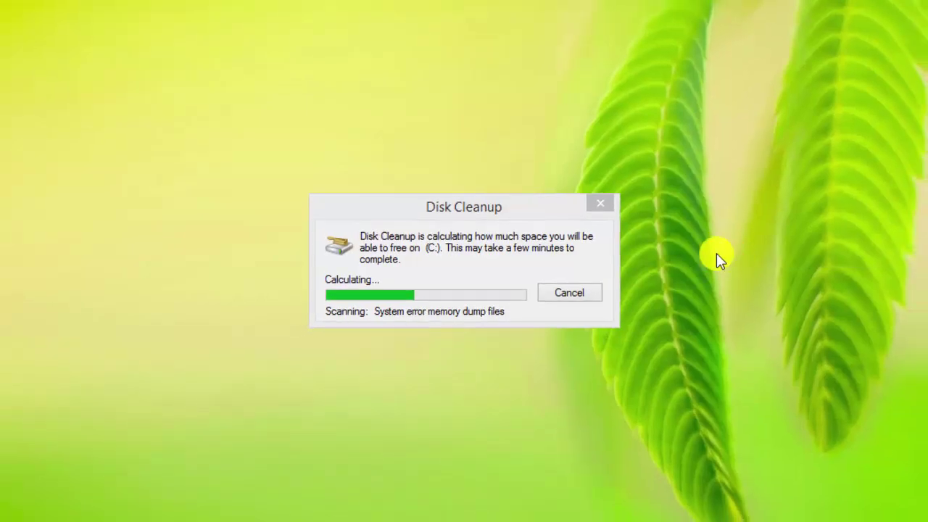
pyautogui.rightClick(746, 254)
pyautogui.click(750, 291)
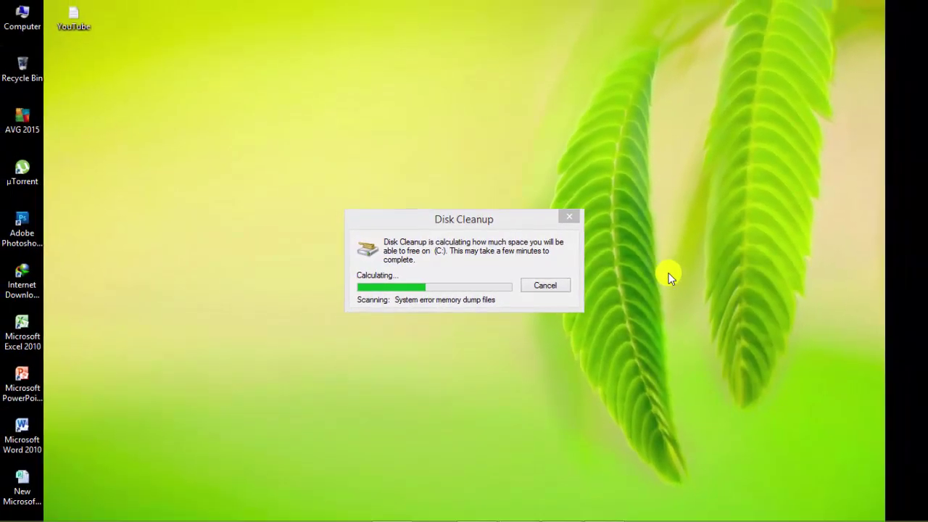
pyautogui.rightClick(660, 219)
pyautogui.click(681, 259)
pyautogui.rightClick(651, 234)
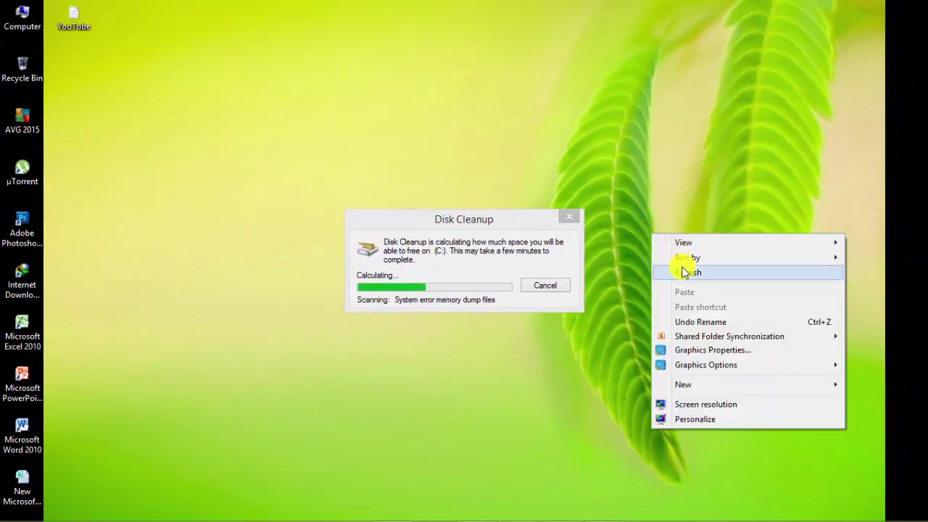
pyautogui.click(682, 273)
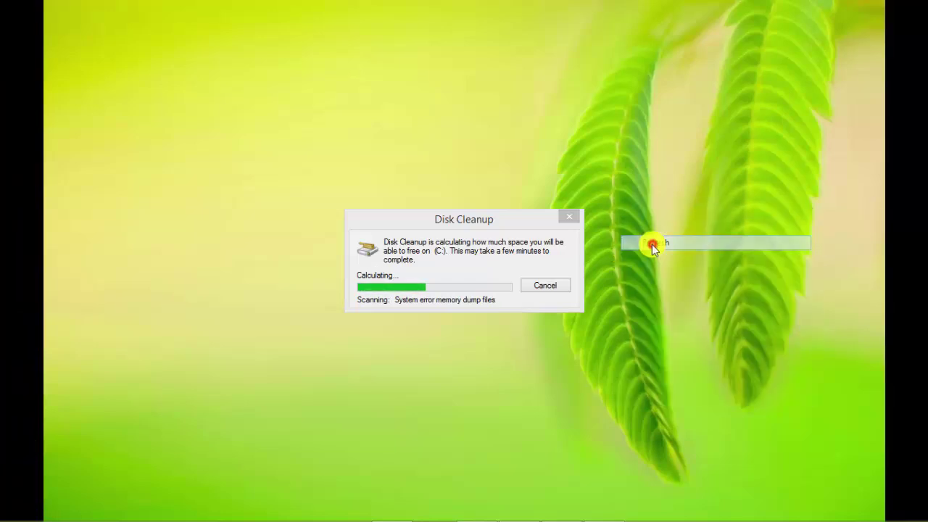
pyautogui.rightClick(639, 226)
pyautogui.click(667, 264)
pyautogui.rightClick(657, 239)
pyautogui.click(675, 277)
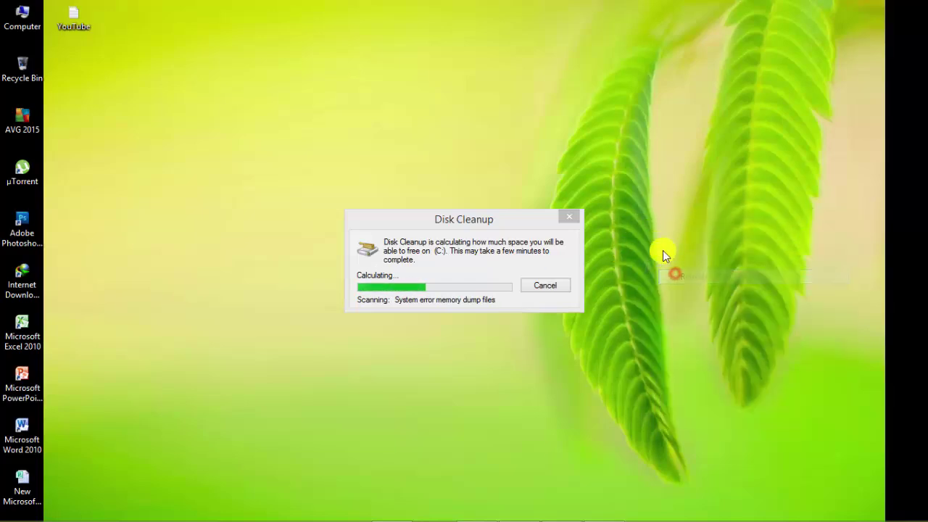
pyautogui.rightClick(657, 242)
pyautogui.click(675, 272)
pyautogui.rightClick(662, 245)
pyautogui.click(682, 280)
pyautogui.rightClick(663, 248)
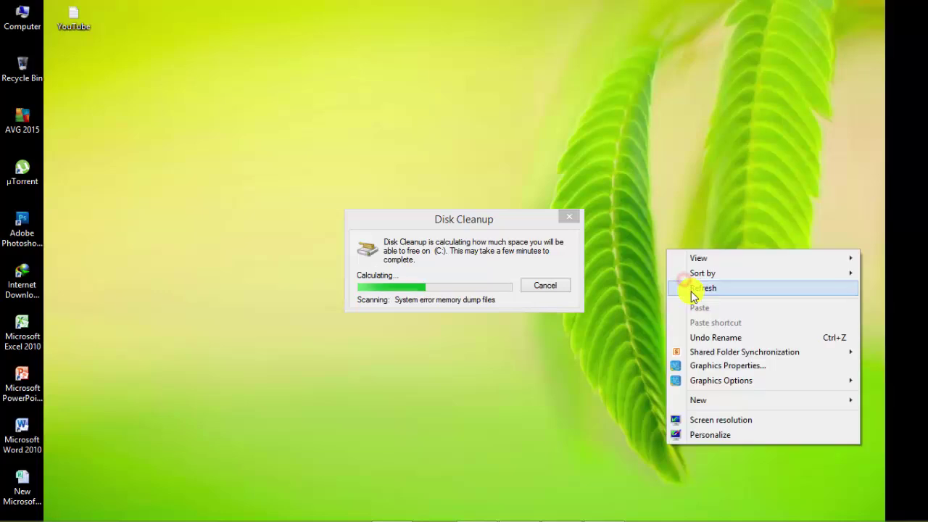
pyautogui.click(687, 286)
pyautogui.rightClick(647, 249)
pyautogui.click(670, 285)
pyautogui.rightClick(645, 248)
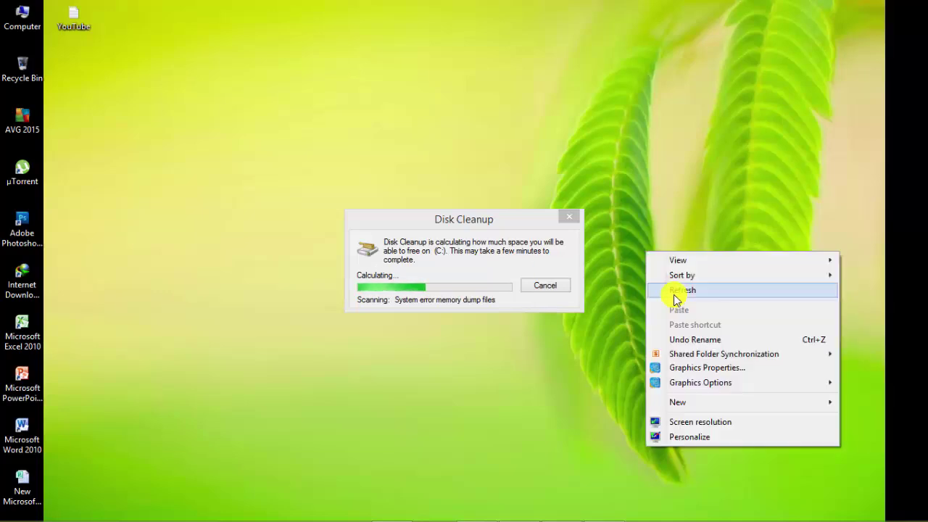
pyautogui.click(674, 294)
pyautogui.rightClick(652, 256)
pyautogui.click(682, 298)
pyautogui.rightClick(661, 274)
pyautogui.click(684, 311)
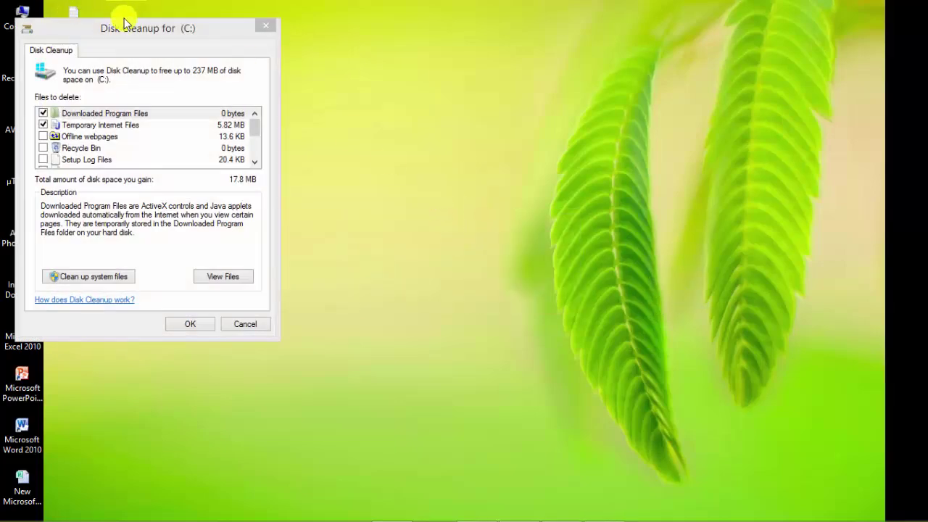
# Step: Move the Disk Cleanup window toward the middle of the desktop and include Offline webpages in the files to delete
pyautogui.moveTo(131, 27); pyautogui.dragTo(339, 24)
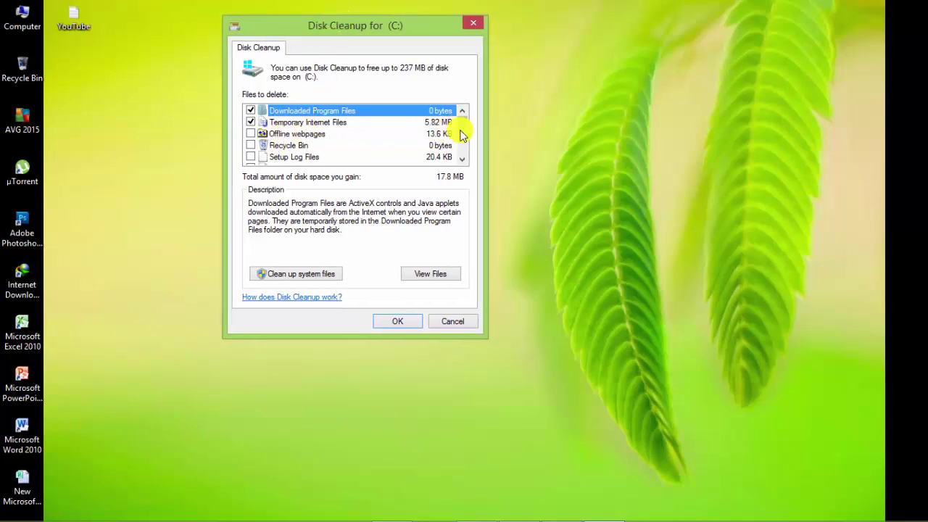
pyautogui.click(462, 158)
pyautogui.click(462, 110)
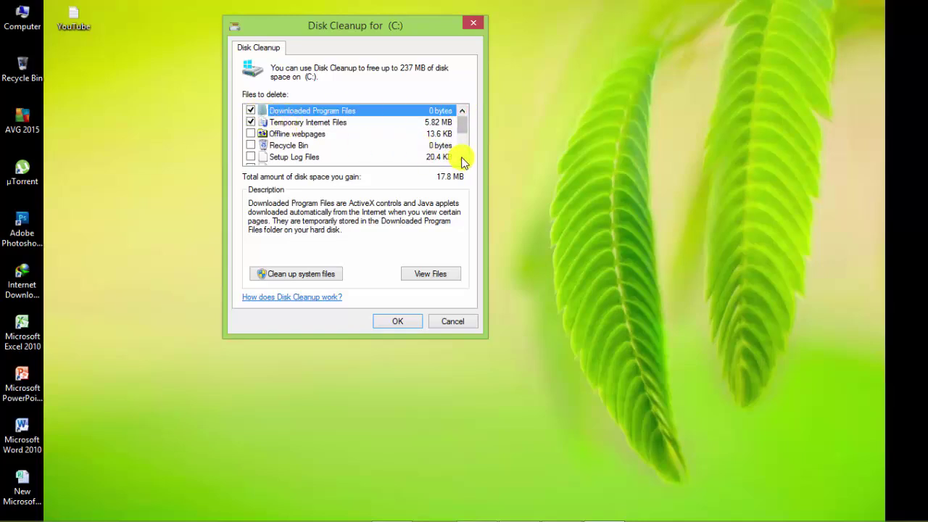
pyautogui.click(251, 134)
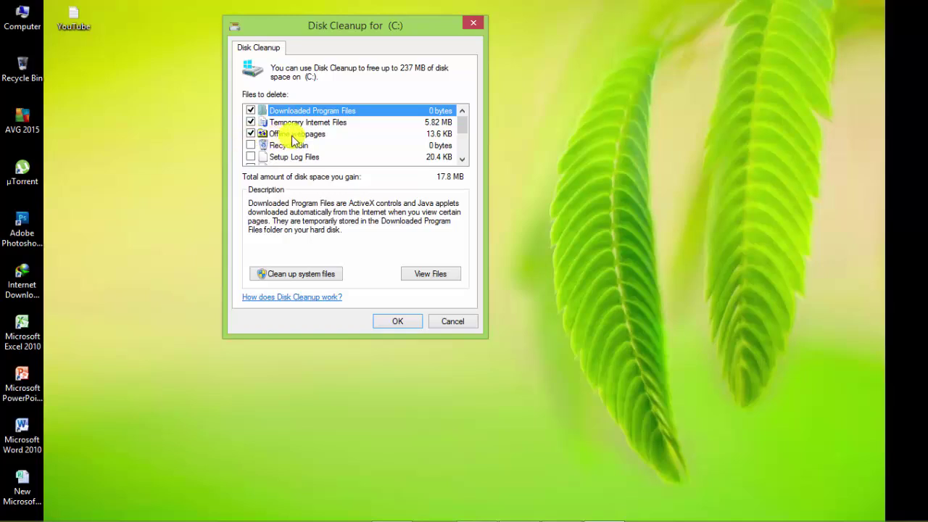
# Step: Review the remaining file categories offered for deletion on drive (C:) and return to the start of the list
pyautogui.click(463, 160)
pyautogui.click(463, 160)
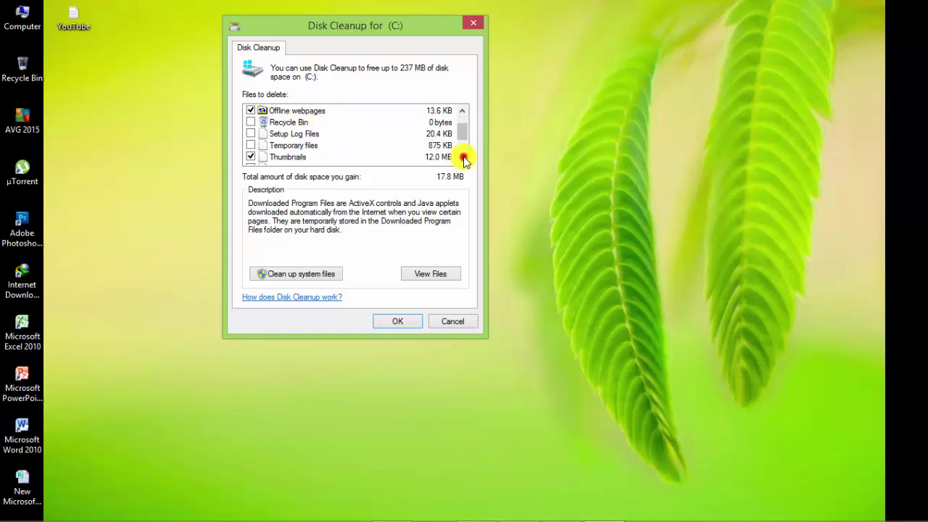
pyautogui.click(463, 160)
pyautogui.click(462, 160)
pyautogui.click(463, 160)
pyautogui.click(462, 110)
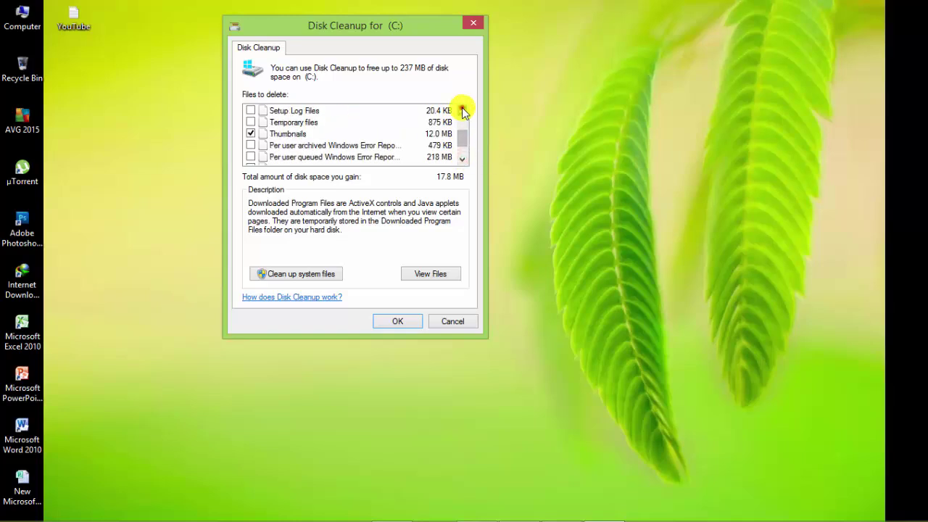
pyautogui.click(462, 110)
pyautogui.click(462, 110)
pyautogui.click(462, 110)
pyautogui.click(462, 110)
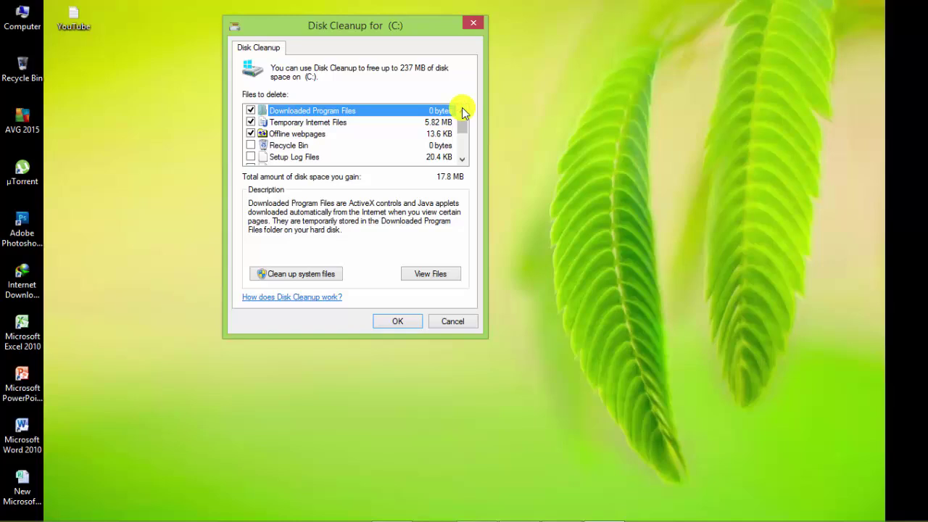
# Step: Run the cleanup of drive (C:) with permanent deletion of the chosen files, refreshing the desktop during the process
pyautogui.click(405, 322)
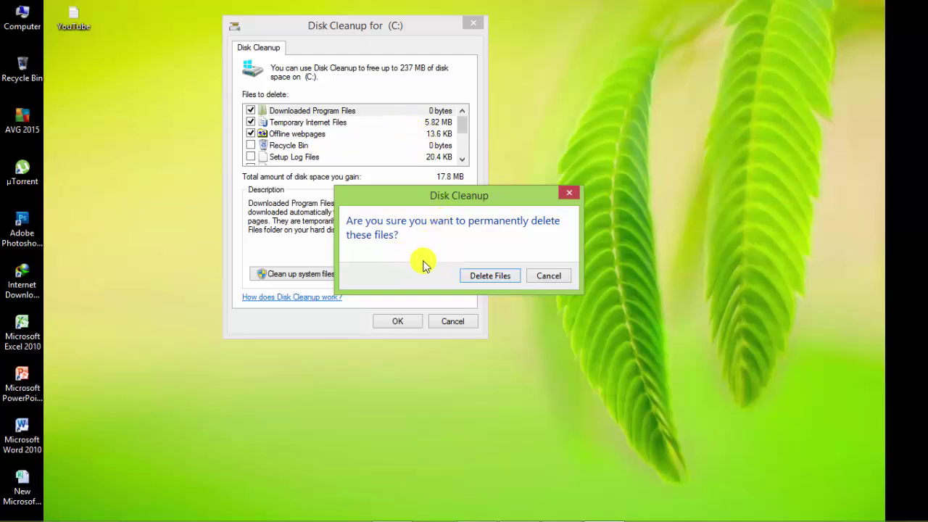
pyautogui.click(501, 277)
pyautogui.rightClick(503, 100)
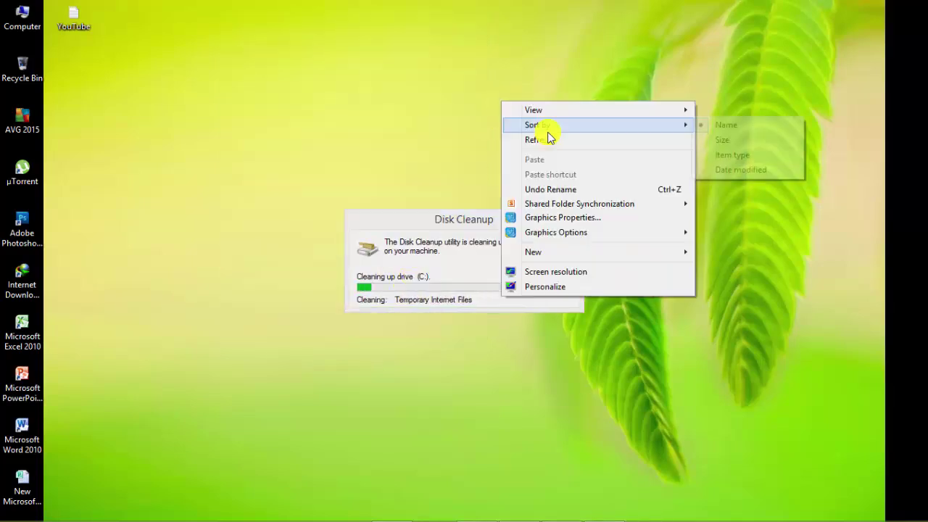
pyautogui.click(552, 139)
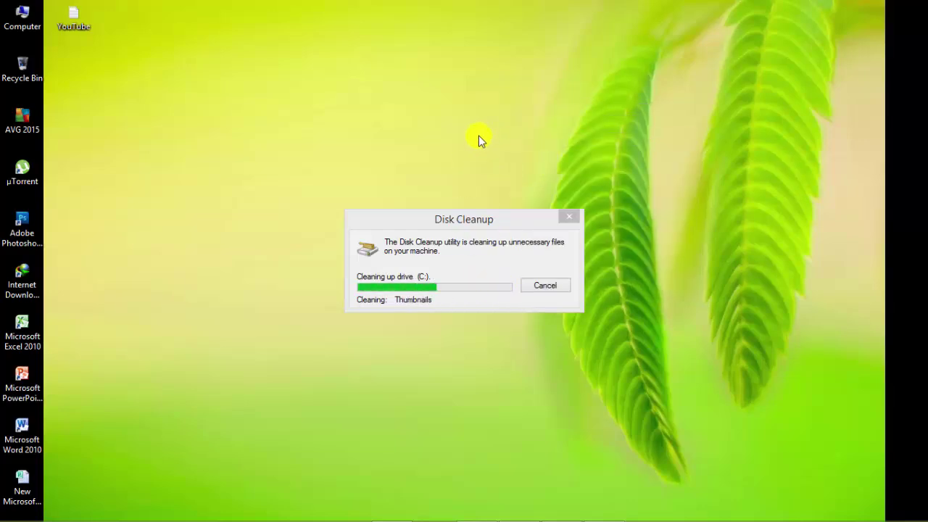
pyautogui.rightClick(394, 112)
pyautogui.click(439, 149)
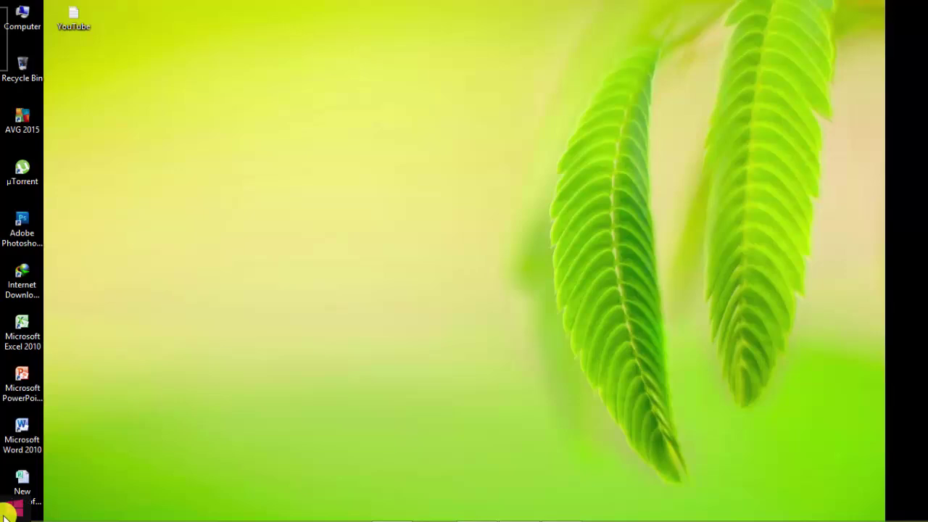
# Step: Open the user account's temporary files folder by running %temp%
pyautogui.rightClick(9, 515)
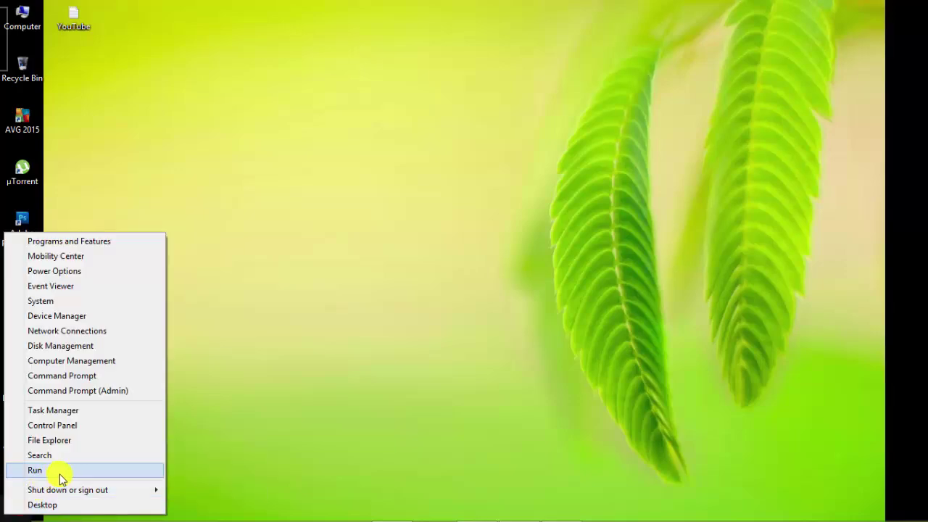
pyautogui.click(85, 471)
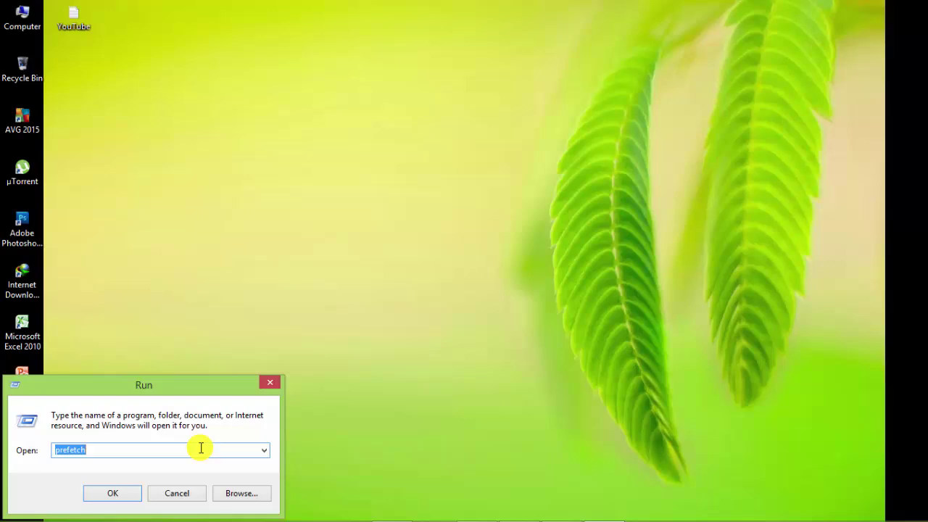
pyautogui.write('%')
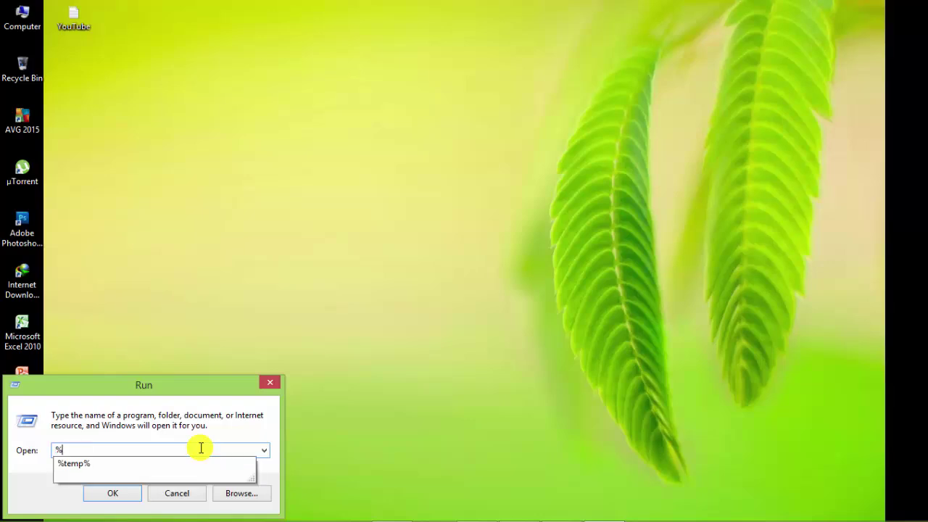
pyautogui.press('Down')
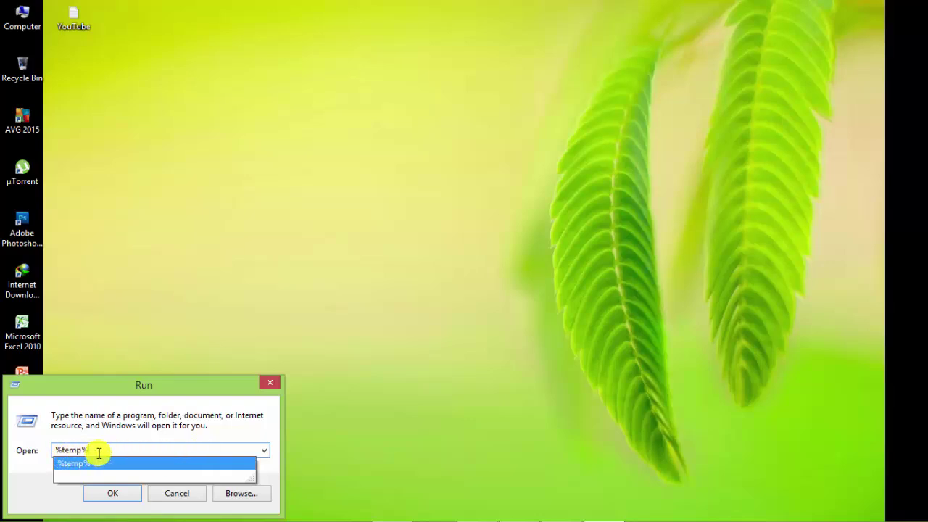
pyautogui.click(116, 495)
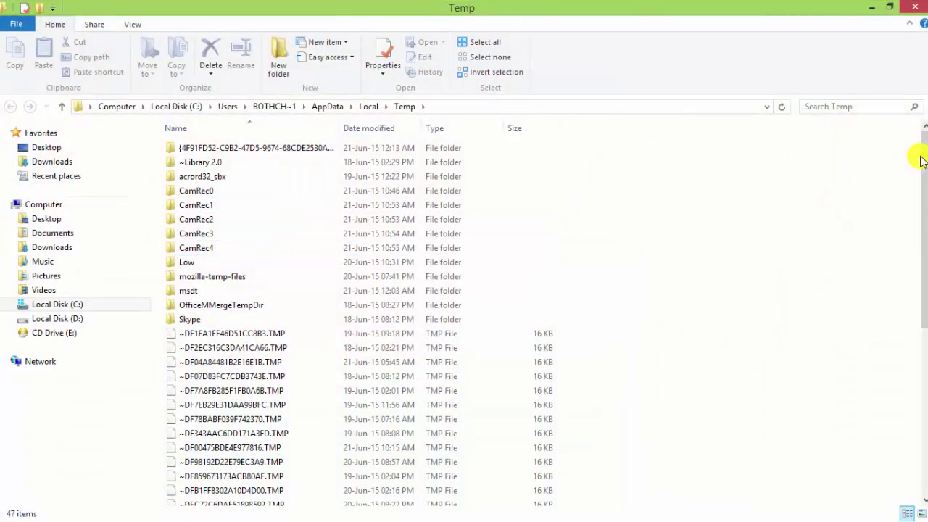
# Step: Select all files and folders in the user account's Temp folder and delete them
pyautogui.moveTo(922, 155)
pyautogui.mouseDown()
pyautogui.moveTo(925, 338)
pyautogui.moveTo(919, 149)
pyautogui.mouseUp()
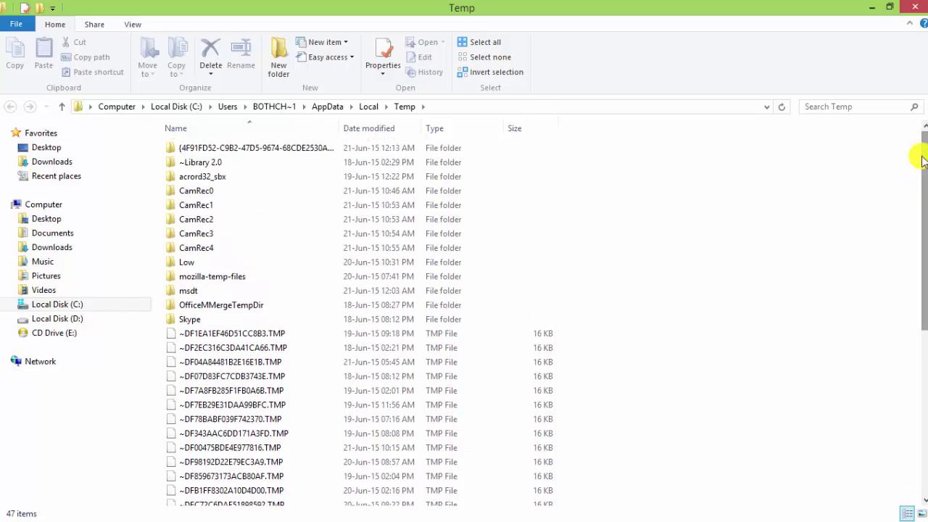
pyautogui.moveTo(925, 161); pyautogui.dragTo(925, 341)
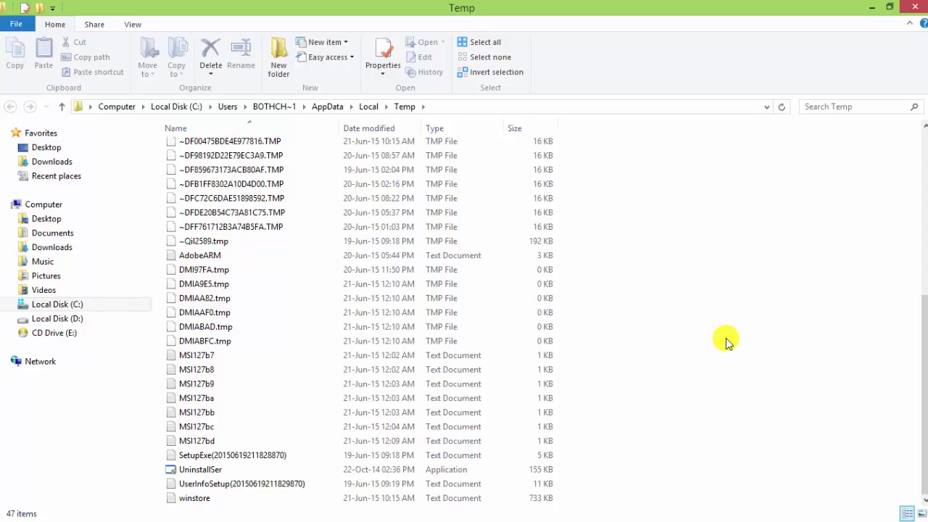
pyautogui.hotkey('ctrl', 'a')
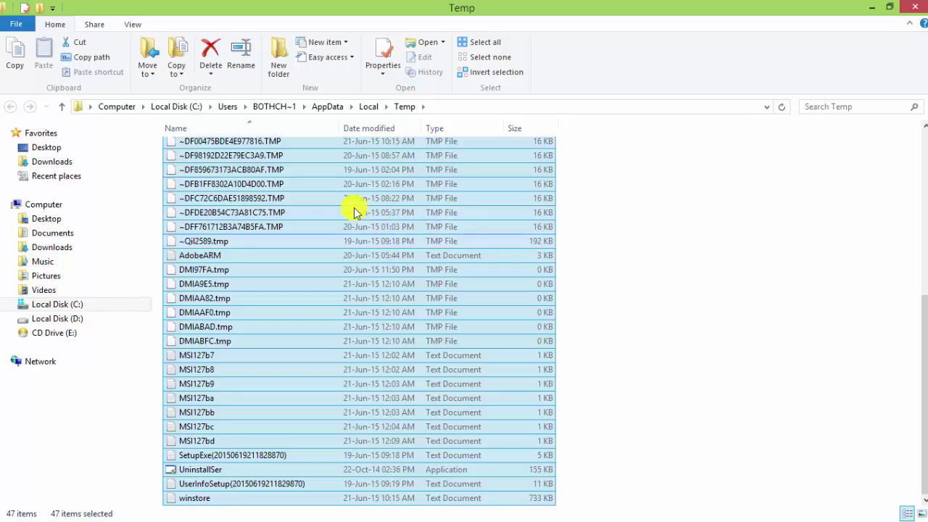
pyautogui.rightClick(376, 183)
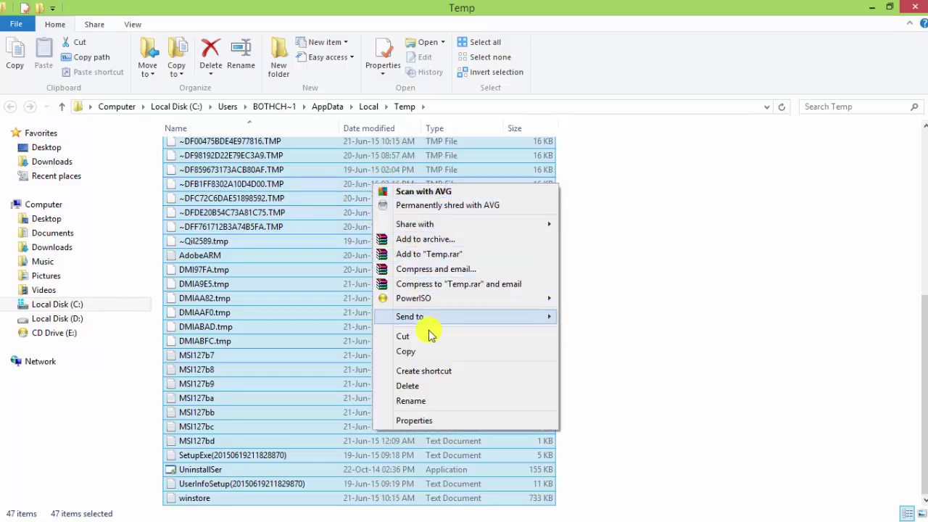
pyautogui.click(422, 386)
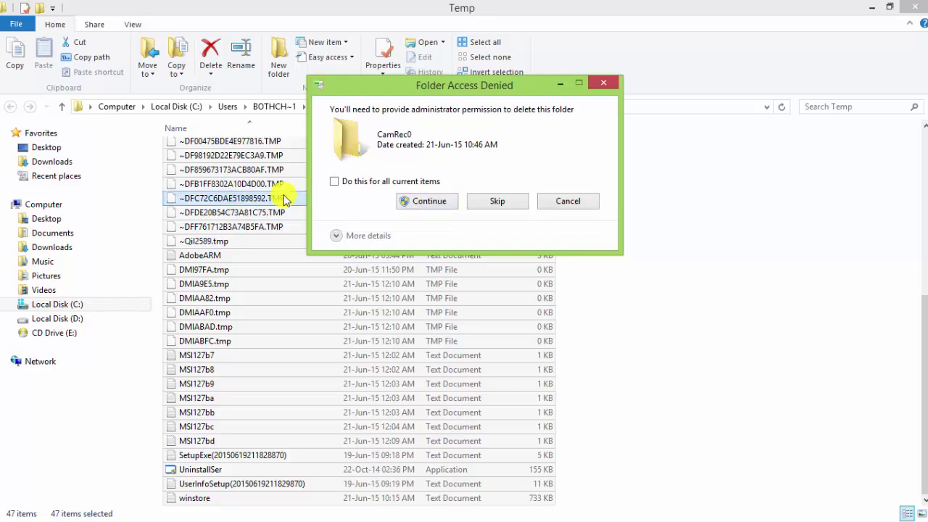
# Step: Answer the access prompts by continuing and retrying CamRec0, skipping CamRec1 and retrying CamRec2, and close the Temp folder window
pyautogui.click(444, 202)
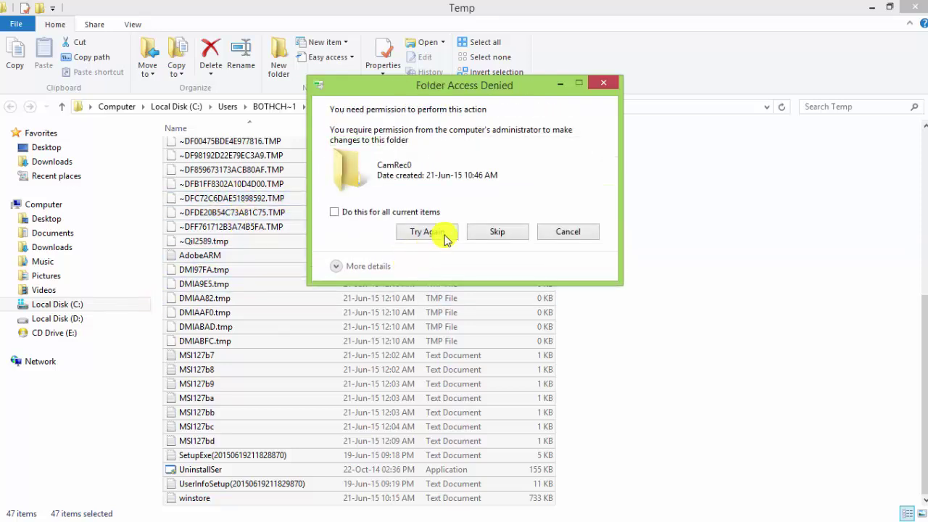
pyautogui.click(444, 233)
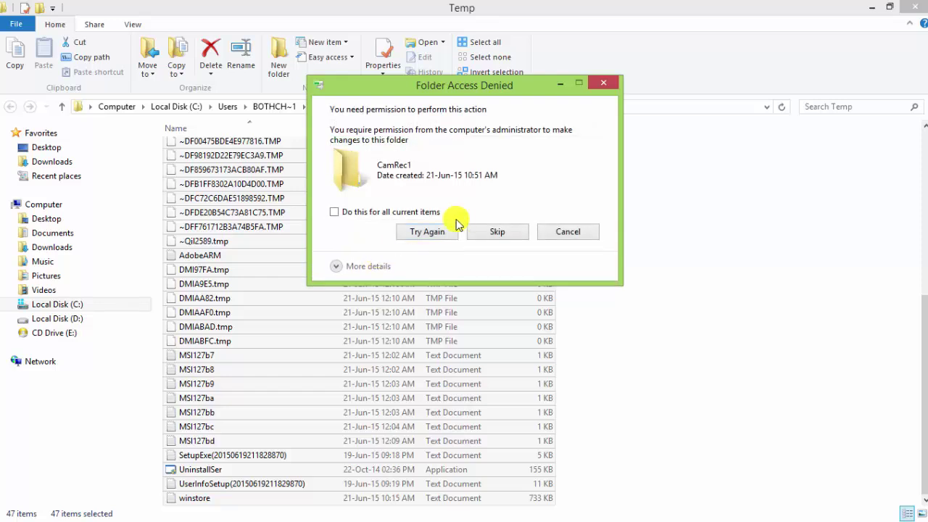
pyautogui.click(505, 232)
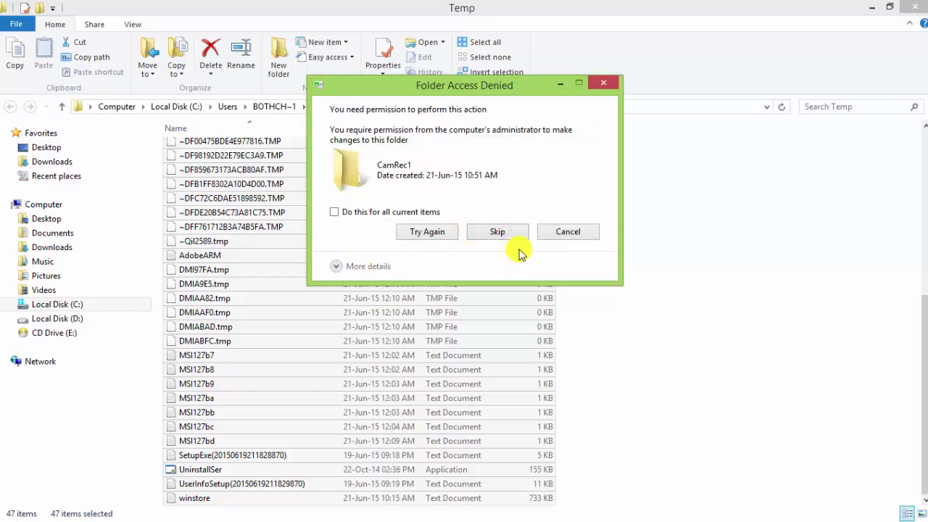
pyautogui.click(510, 234)
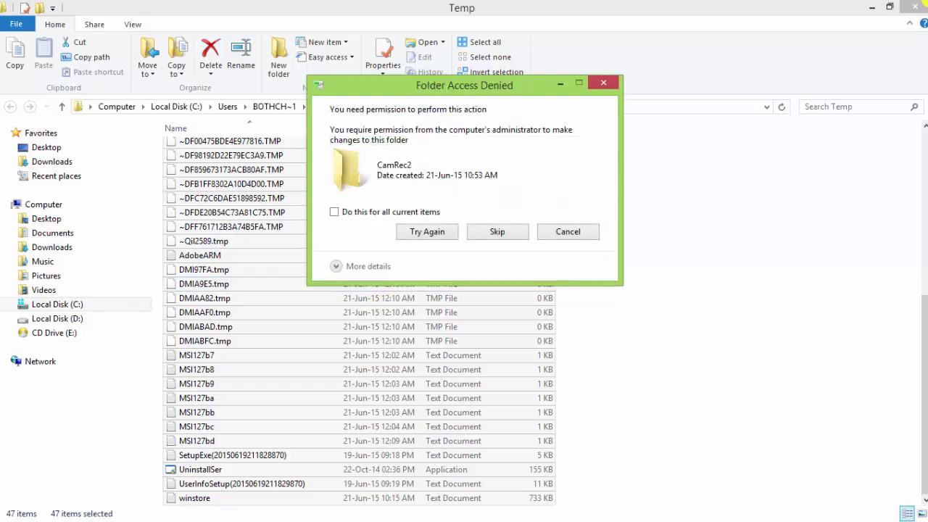
pyautogui.click(917, 7)
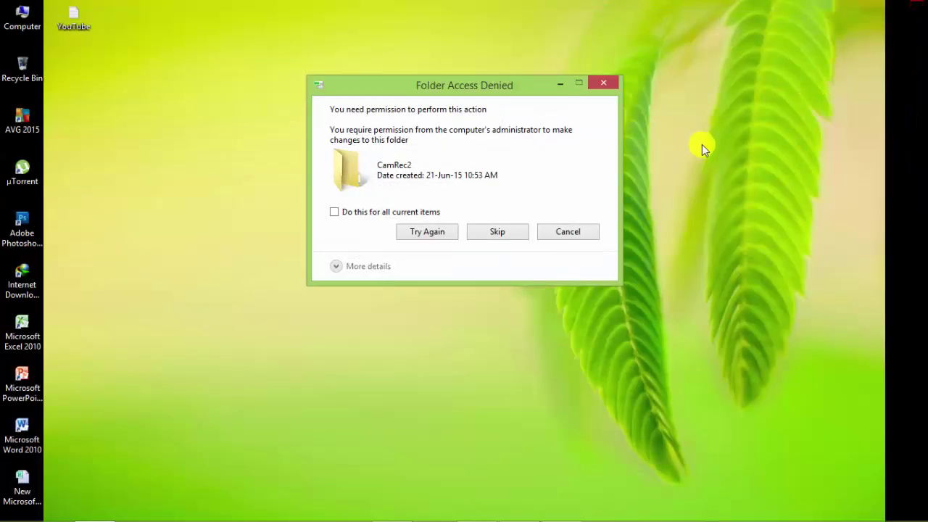
pyautogui.click(407, 232)
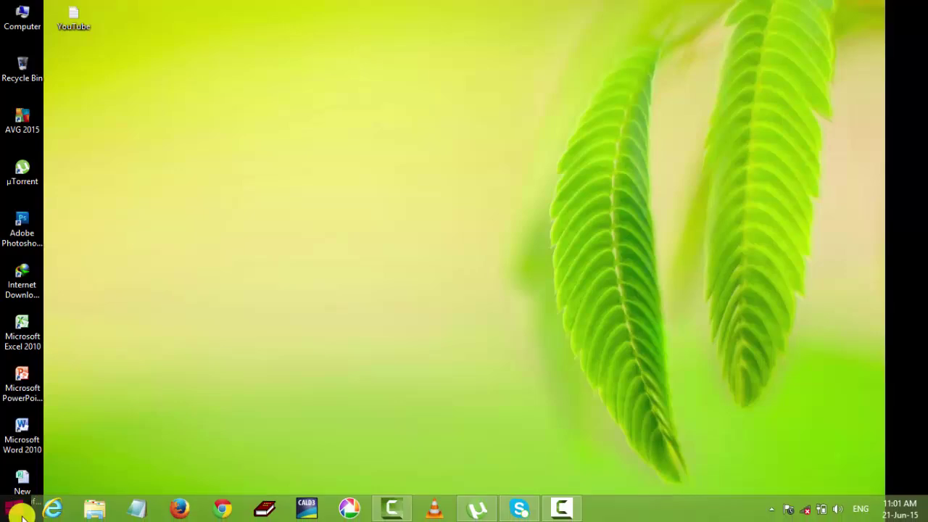
# Step: Open the Windows system's temporary files folder by running temp
pyautogui.rightClick(22, 515)
pyautogui.click(63, 473)
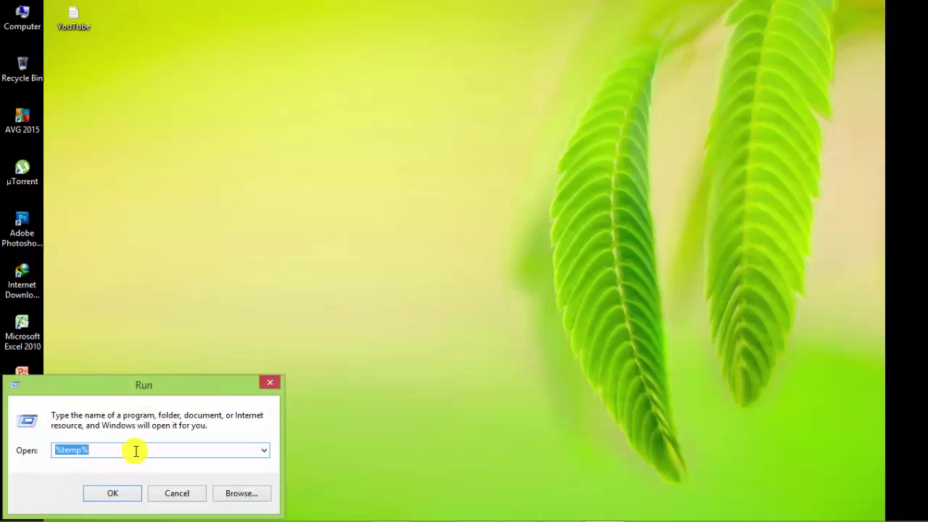
pyautogui.write('t')
pyautogui.press('Down')
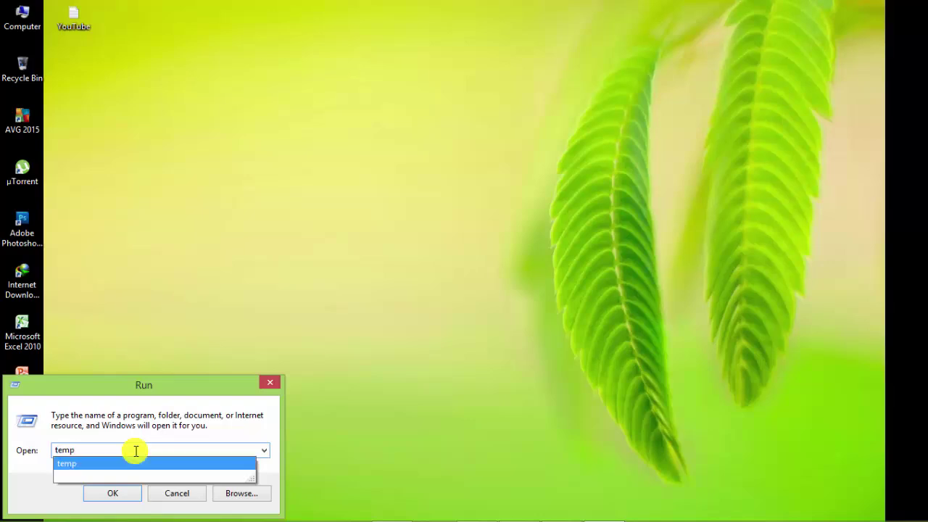
pyautogui.click(116, 496)
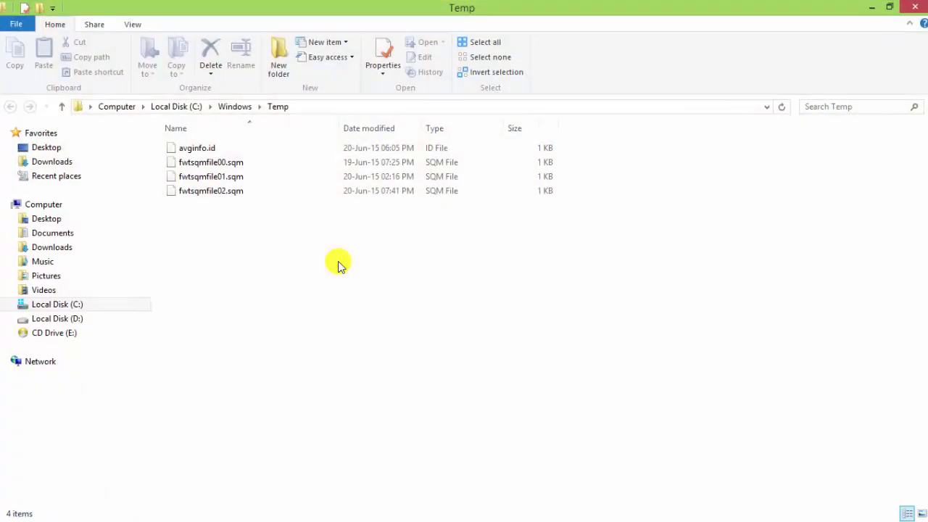
# Step: Delete all files in the Windows Temp folder, close its window and refresh the desktop
pyautogui.hotkey('ctrl', 'a')
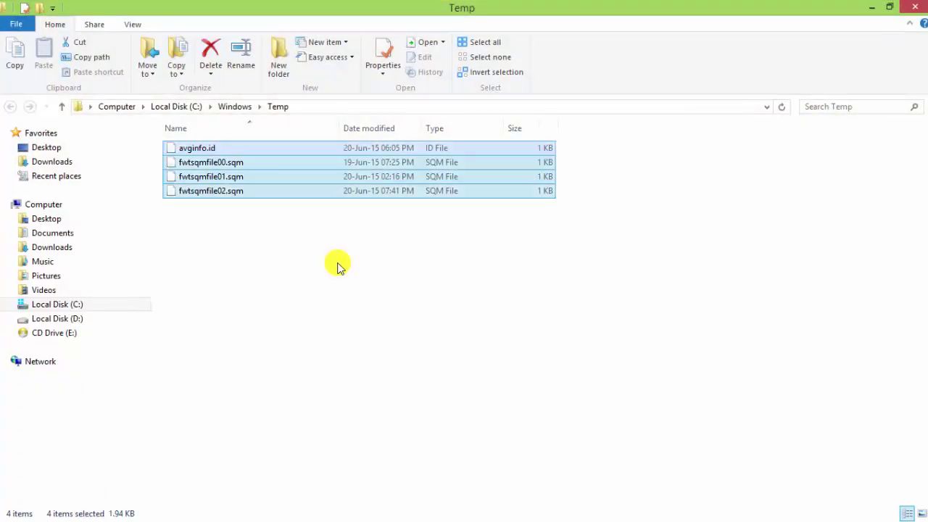
pyautogui.rightClick(376, 166)
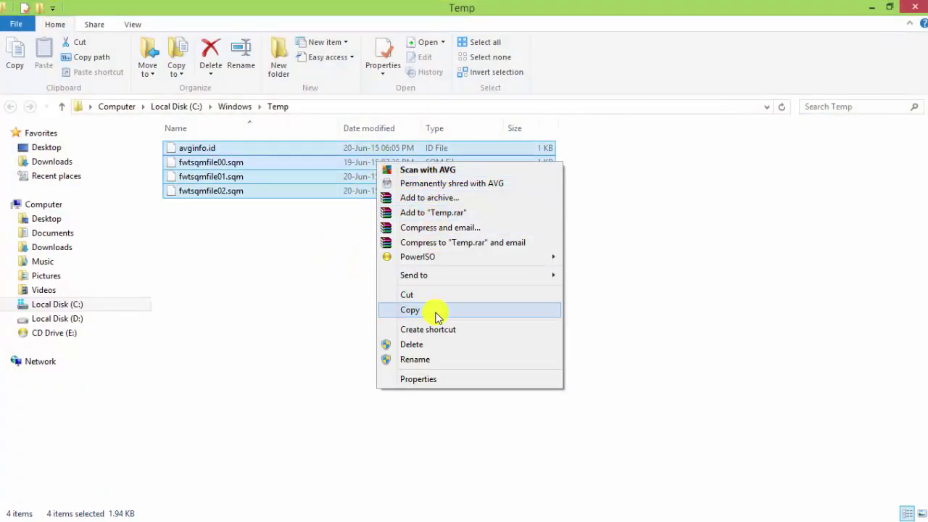
pyautogui.click(429, 341)
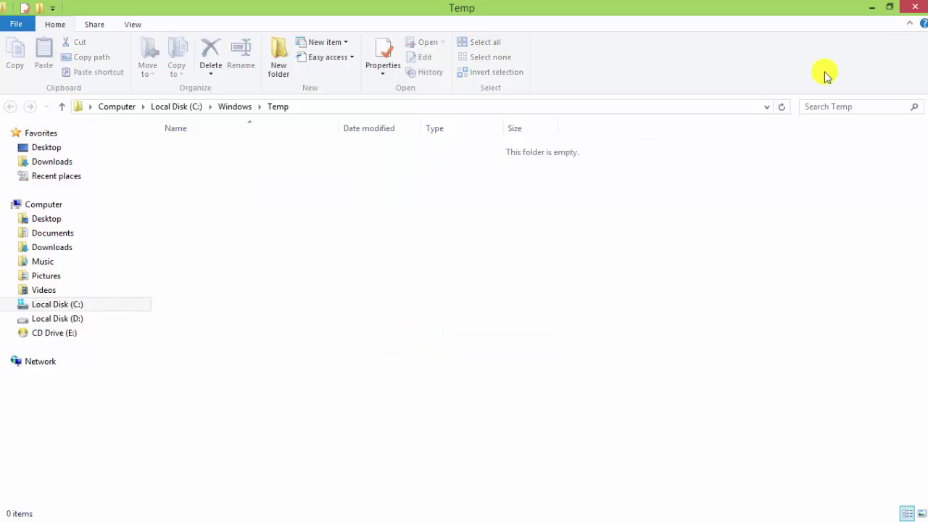
pyautogui.click(923, 8)
pyautogui.rightClick(197, 227)
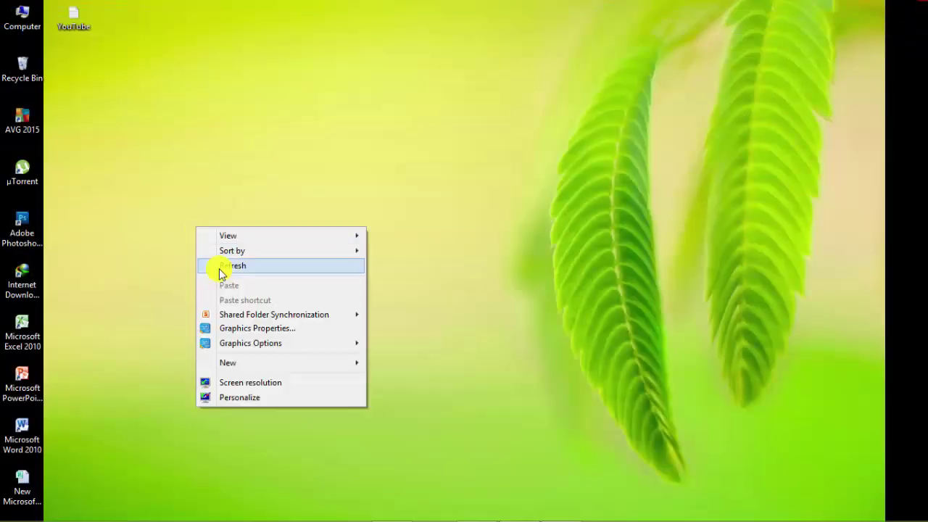
pyautogui.click(218, 265)
# Step: Open the Windows Prefetch folder by running prefetch
pyautogui.rightClick(16, 512)
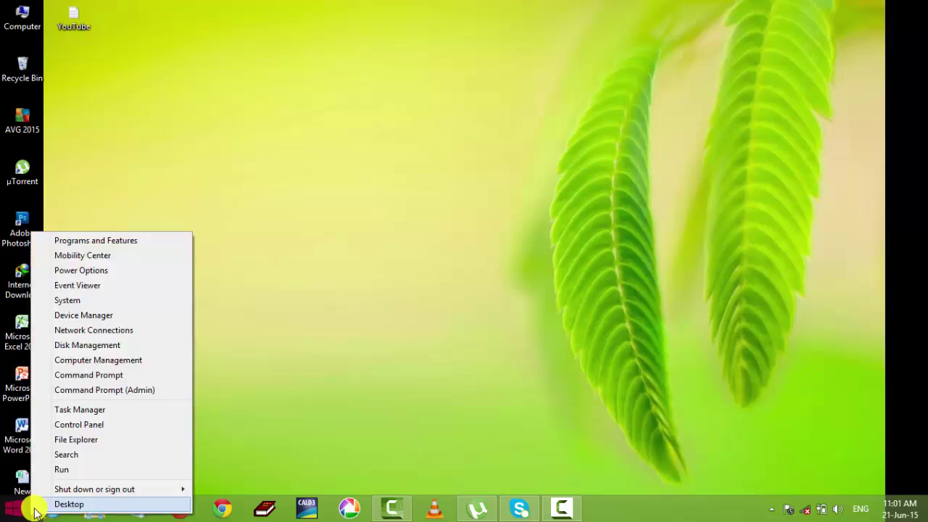
pyautogui.click(89, 471)
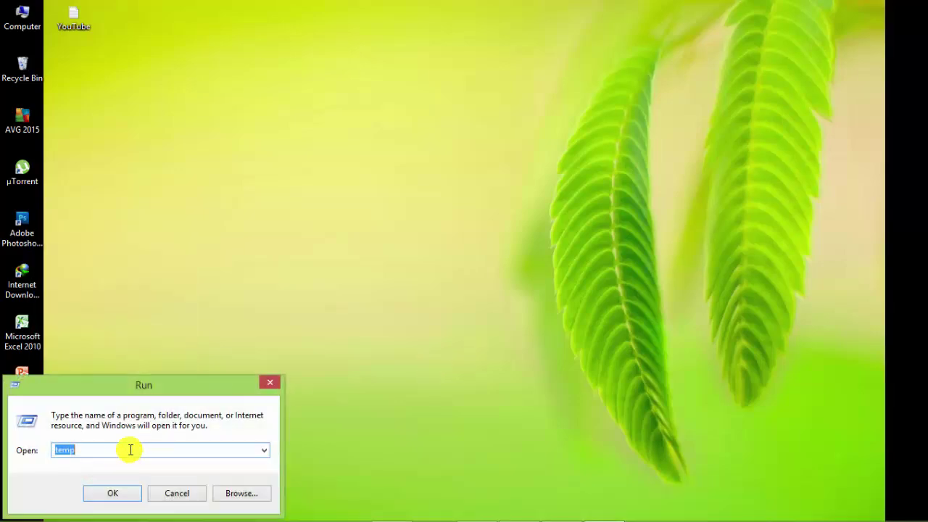
pyautogui.write('pre')
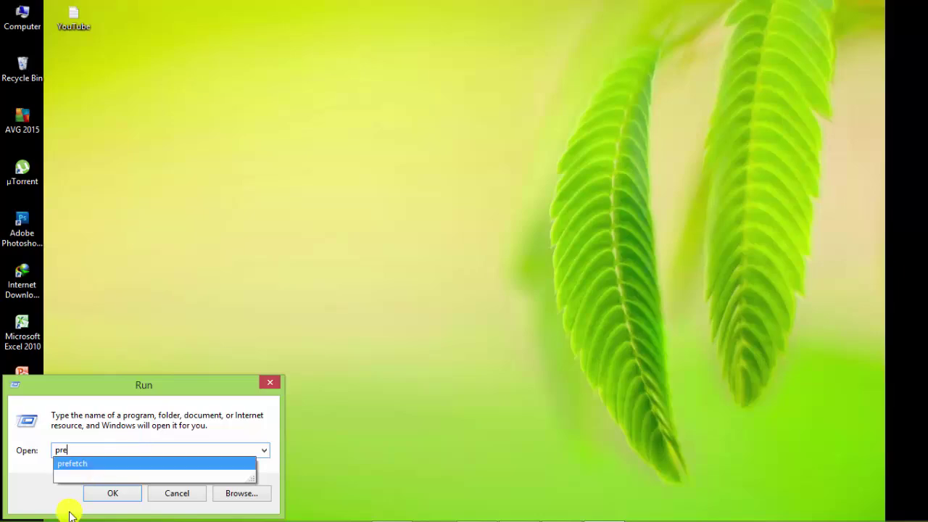
pyautogui.click(108, 465)
pyautogui.click(123, 493)
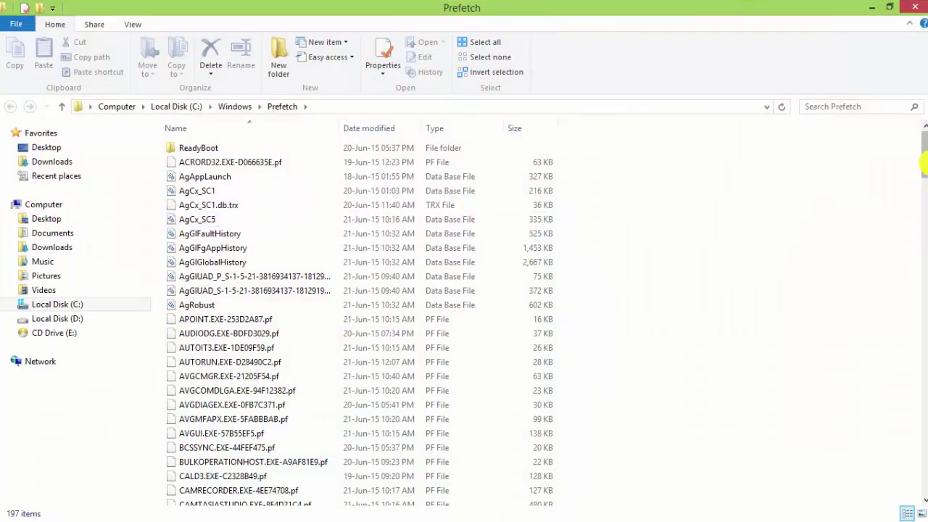
pyautogui.moveTo(926, 149); pyautogui.dragTo(911, 480)
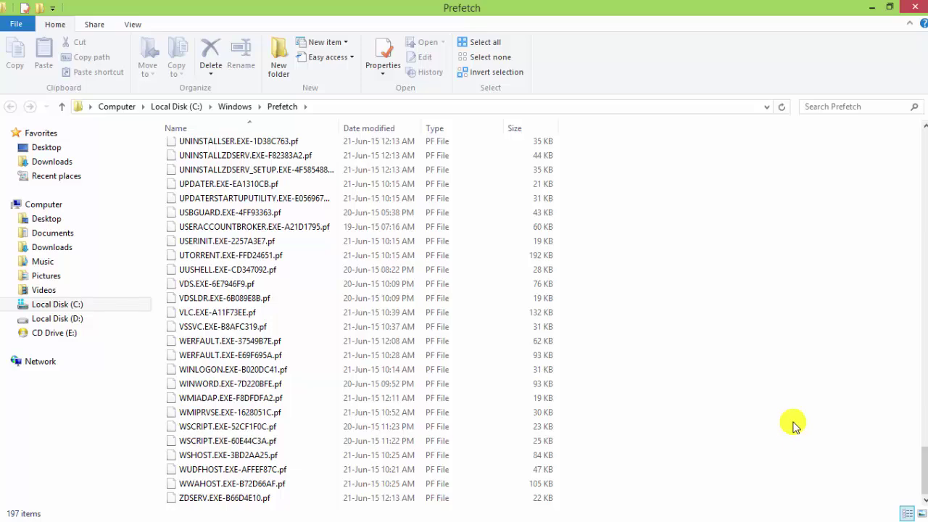
pyautogui.hotkey('ctrl', 'a')
pyautogui.moveTo(553, 284); pyautogui.dragTo(416, 212)
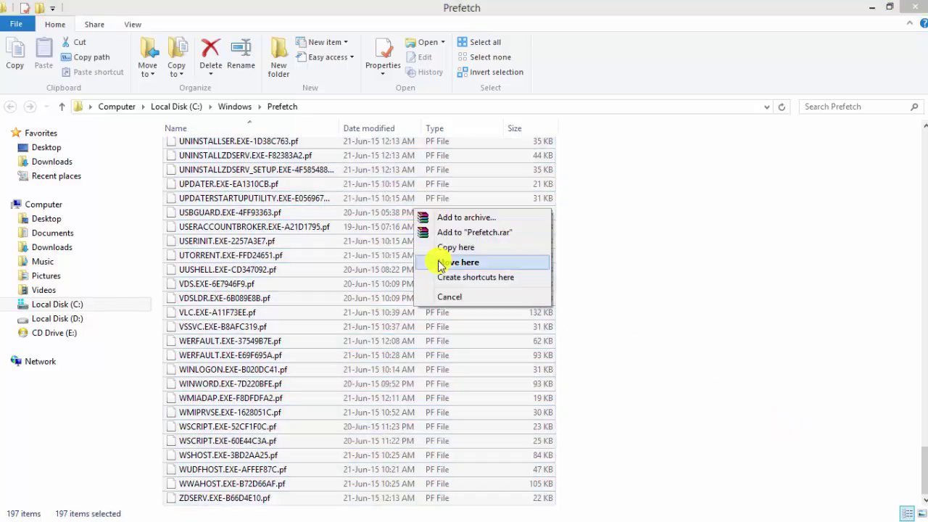
pyautogui.click(362, 184)
pyautogui.click(363, 183)
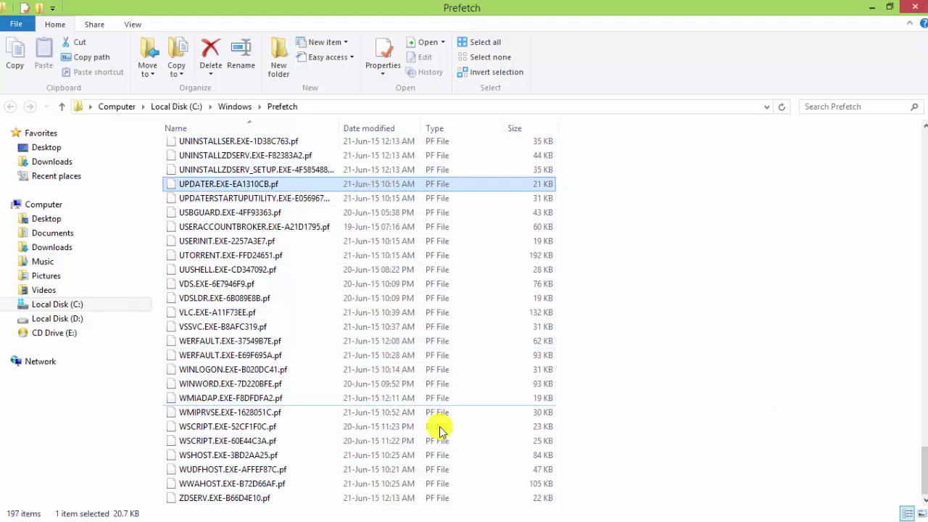
# Step: Delete all files and folders in the Prefetch folder, close its window and refresh the desktop
pyautogui.hotkey('ctrl', 'a')
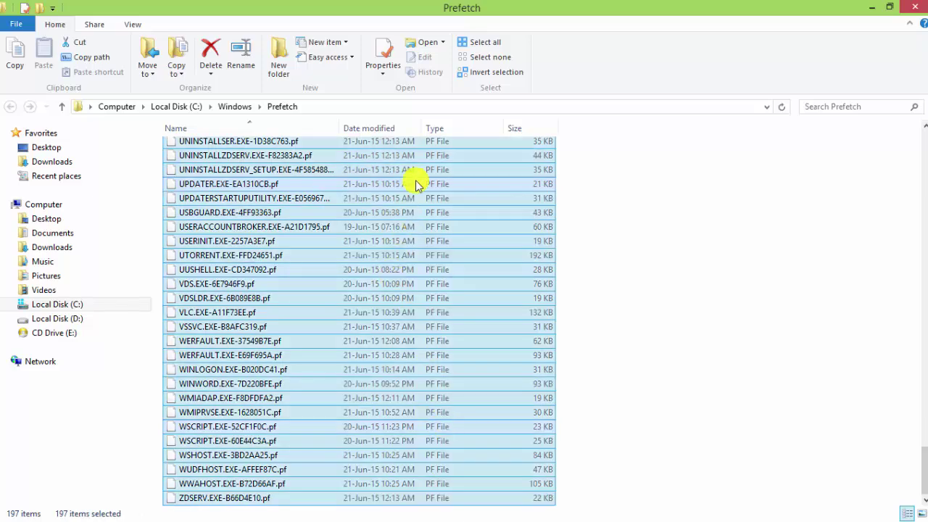
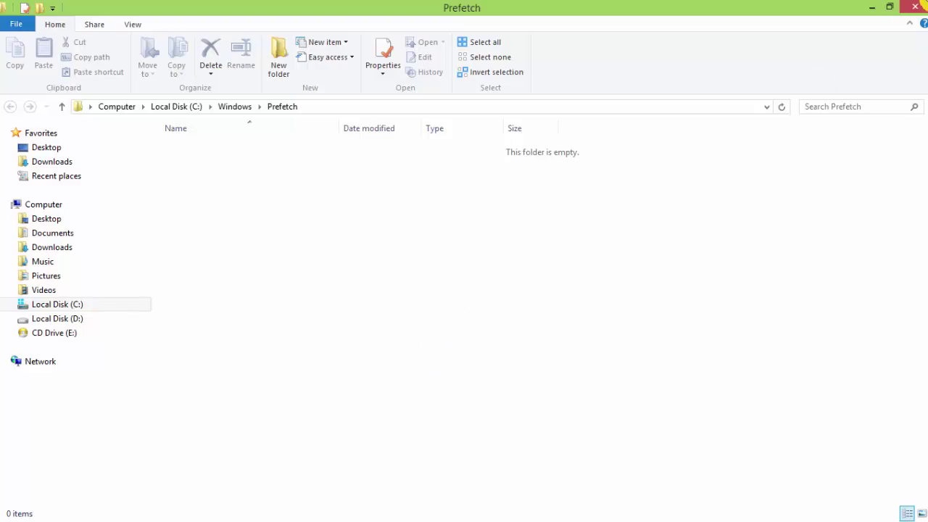
pyautogui.click(916, 7)
pyautogui.rightClick(549, 49)
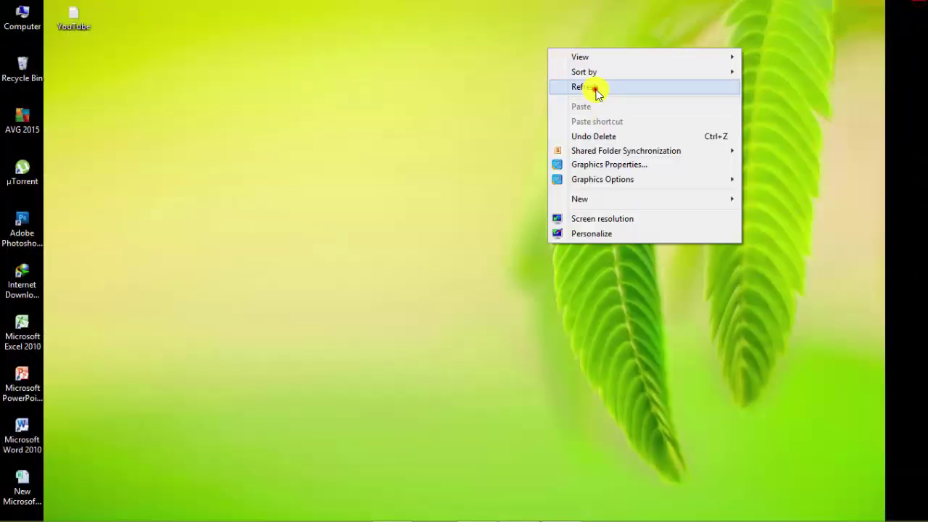
pyautogui.click(595, 88)
pyautogui.click(335, 157)
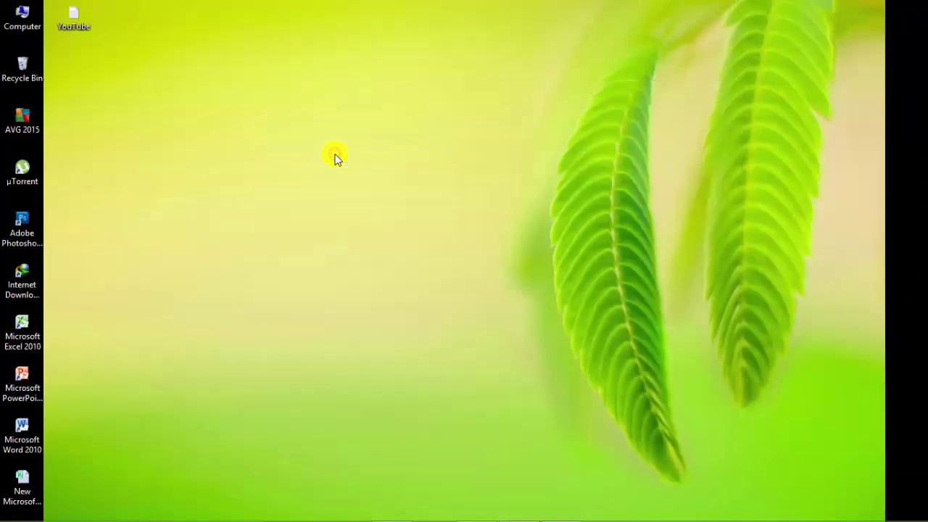